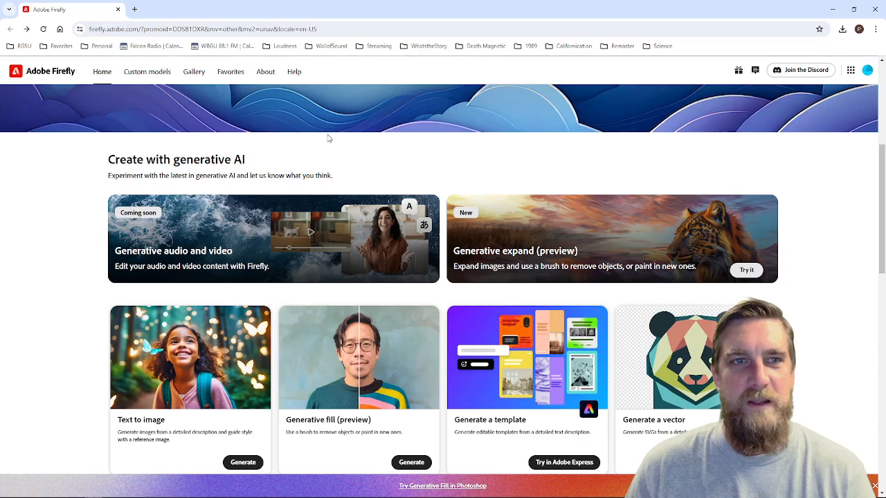
Open the Text to image generator from the generative AI tools on the Firefly home page.
{"action": "scroll", "coordinate": [424, 133], "scroll_direction": "down", "scroll_amount": 1}
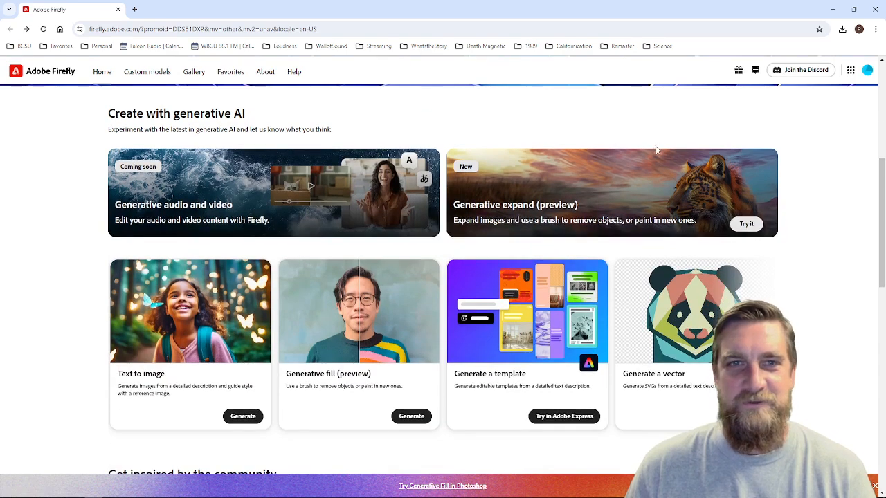
{"action": "scroll", "coordinate": [274, 166], "scroll_direction": "down", "scroll_amount": 1}
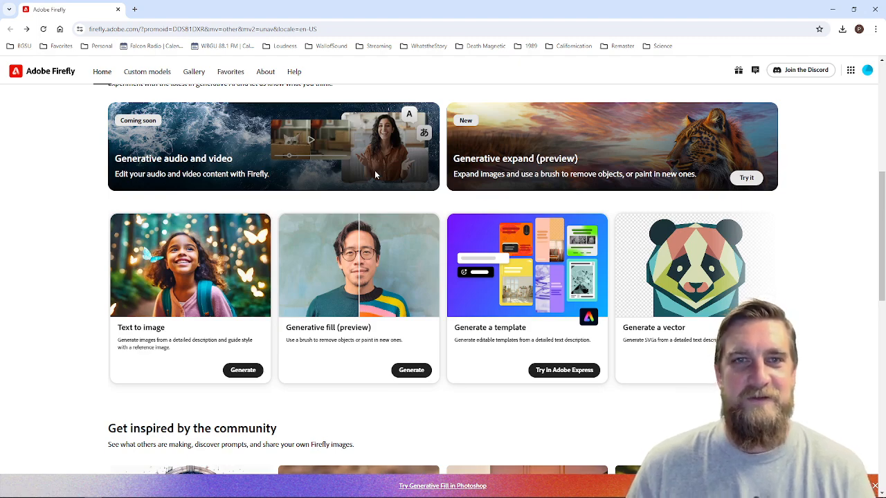
{"action": "scroll", "coordinate": [389, 192], "scroll_direction": "up", "scroll_amount": 1}
{"action": "scroll", "coordinate": [398, 191], "scroll_direction": "up", "scroll_amount": 1}
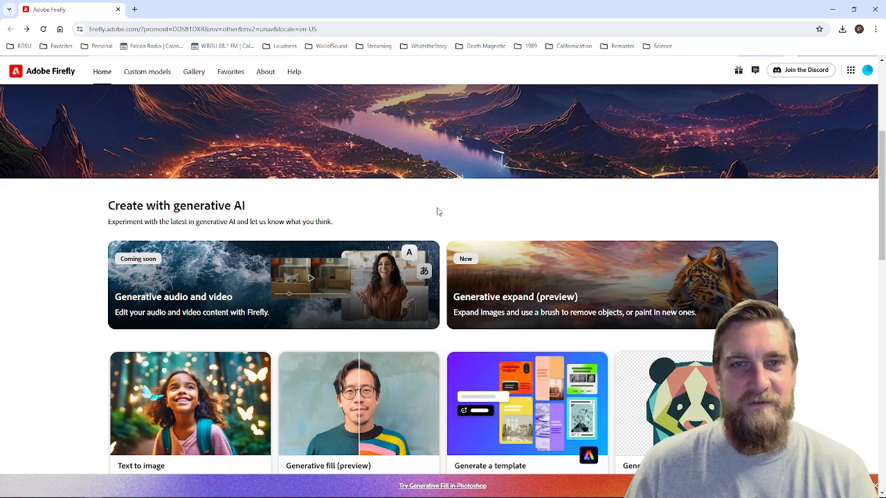
{"action": "scroll", "coordinate": [437, 212], "scroll_direction": "down", "scroll_amount": 2}
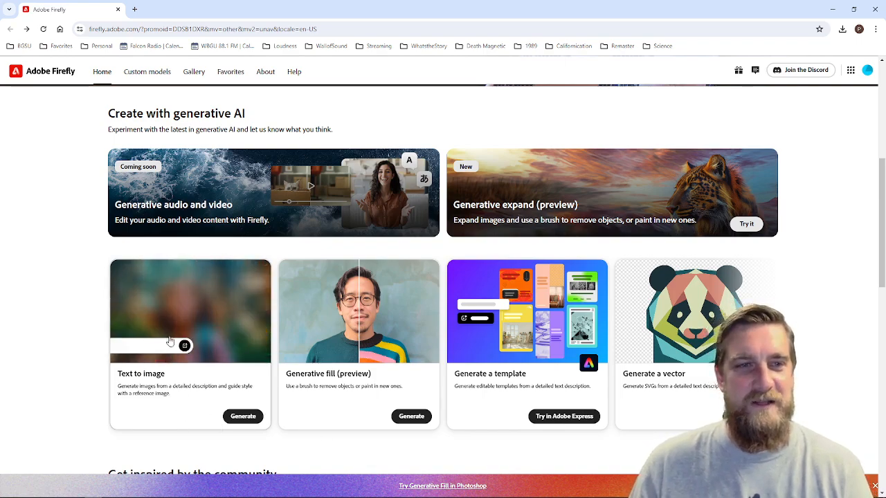
{"action": "left_click", "coordinate": [147, 381]}
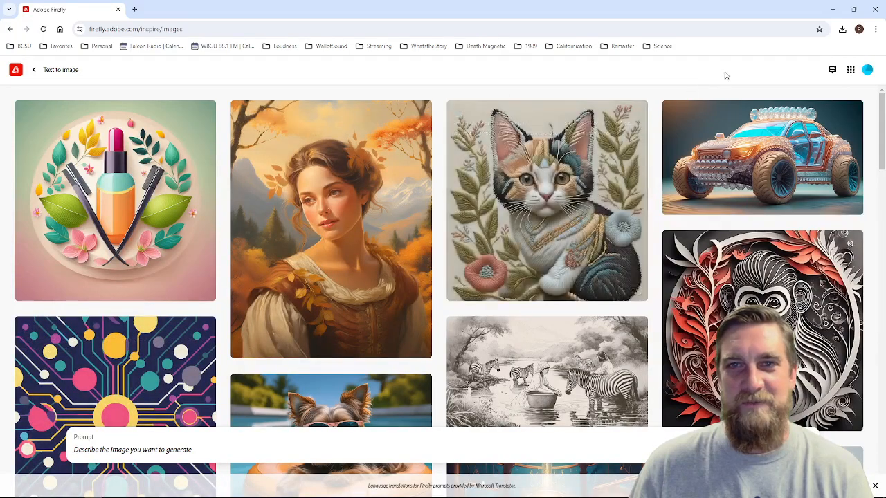
Browse the Text to image inspiration gallery, examining the sample images and the prompts behind them.
{"action": "scroll", "coordinate": [652, 96], "scroll_direction": "down", "scroll_amount": 3}
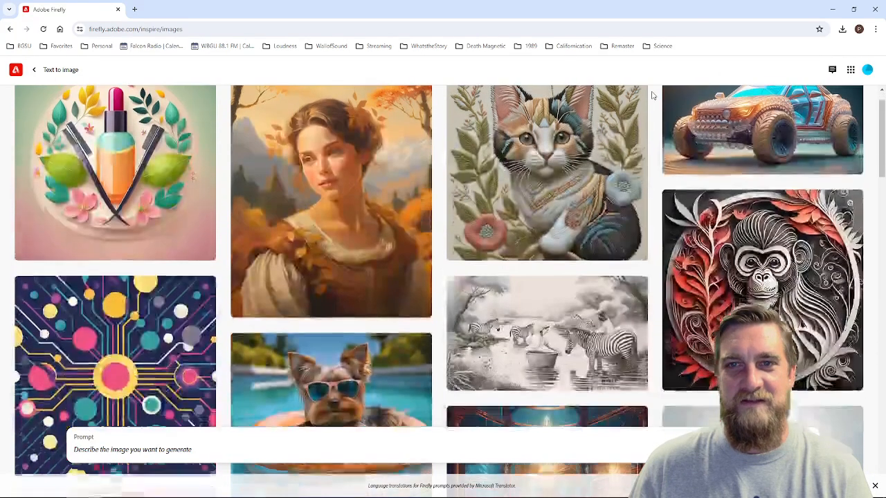
{"action": "scroll", "coordinate": [651, 97], "scroll_direction": "down", "scroll_amount": 3}
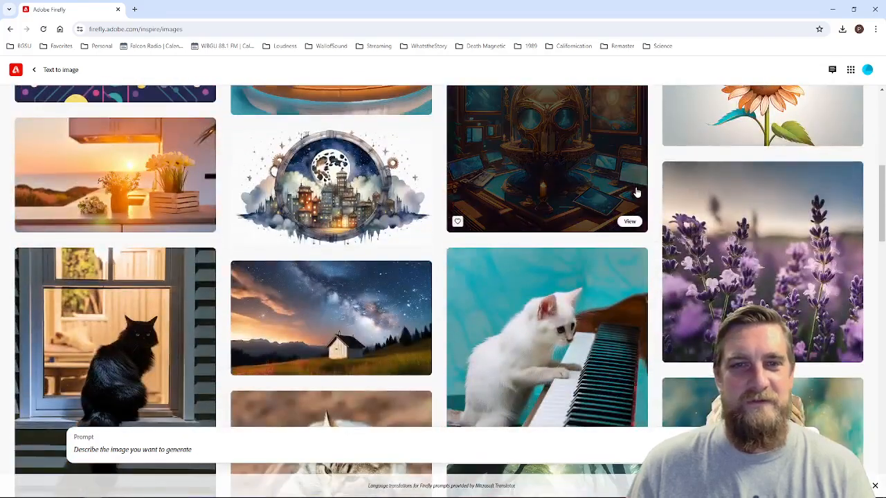
{"action": "scroll", "coordinate": [634, 192], "scroll_direction": "down", "scroll_amount": 5}
{"action": "scroll", "coordinate": [637, 192], "scroll_direction": "down", "scroll_amount": 1}
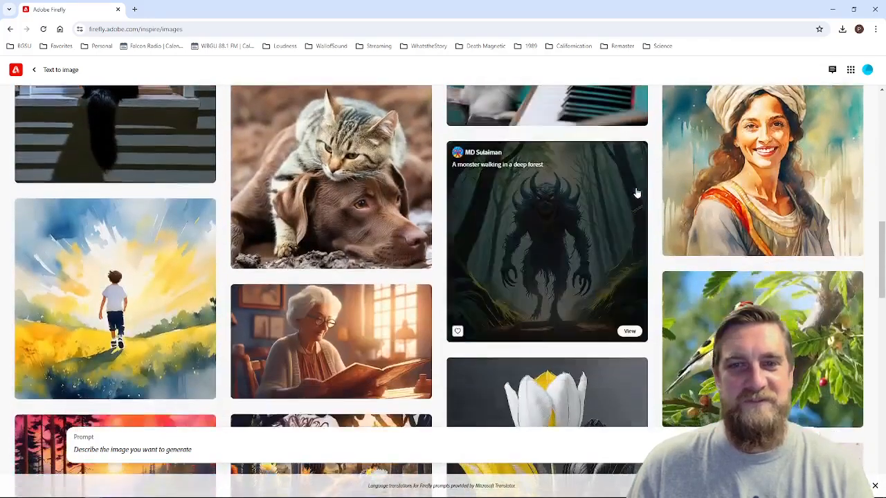
{"action": "scroll", "coordinate": [638, 192], "scroll_direction": "down", "scroll_amount": 1}
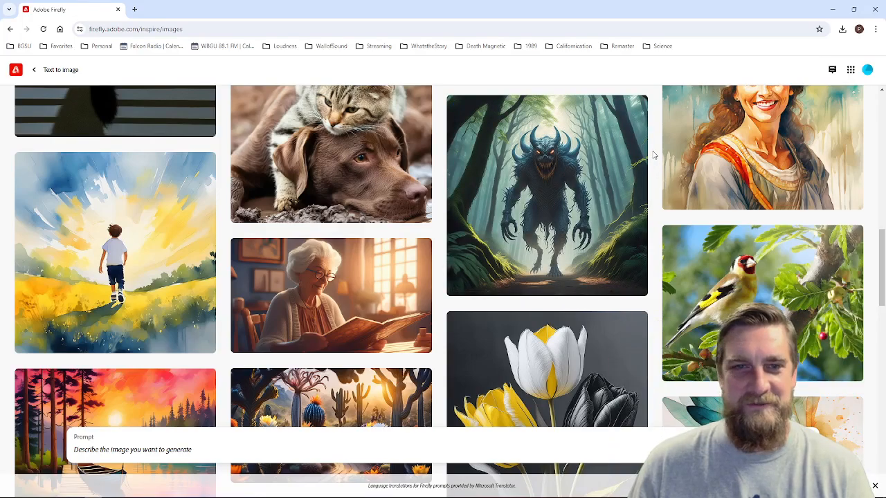
{"action": "scroll", "coordinate": [653, 155], "scroll_direction": "down", "scroll_amount": 1}
{"action": "scroll", "coordinate": [653, 155], "scroll_direction": "down", "scroll_amount": 4}
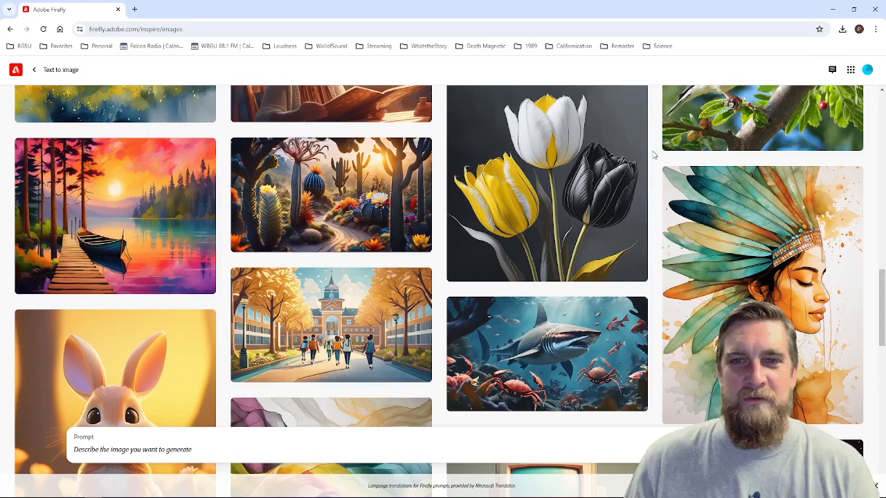
{"action": "scroll", "coordinate": [653, 155], "scroll_direction": "down", "scroll_amount": 1}
{"action": "scroll", "coordinate": [653, 155], "scroll_direction": "down", "scroll_amount": 1}
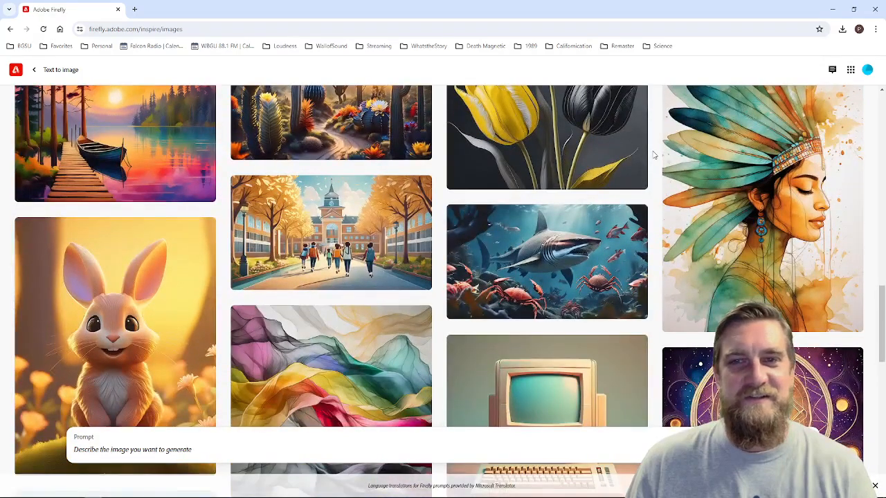
{"action": "scroll", "coordinate": [653, 155], "scroll_direction": "down", "scroll_amount": 2}
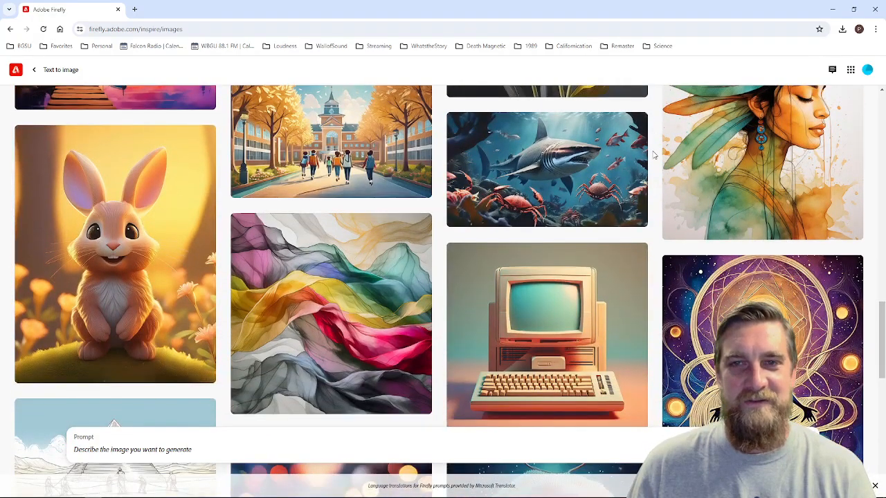
{"action": "scroll", "coordinate": [653, 155], "scroll_direction": "down", "scroll_amount": 1}
{"action": "scroll", "coordinate": [654, 155], "scroll_direction": "down", "scroll_amount": 3}
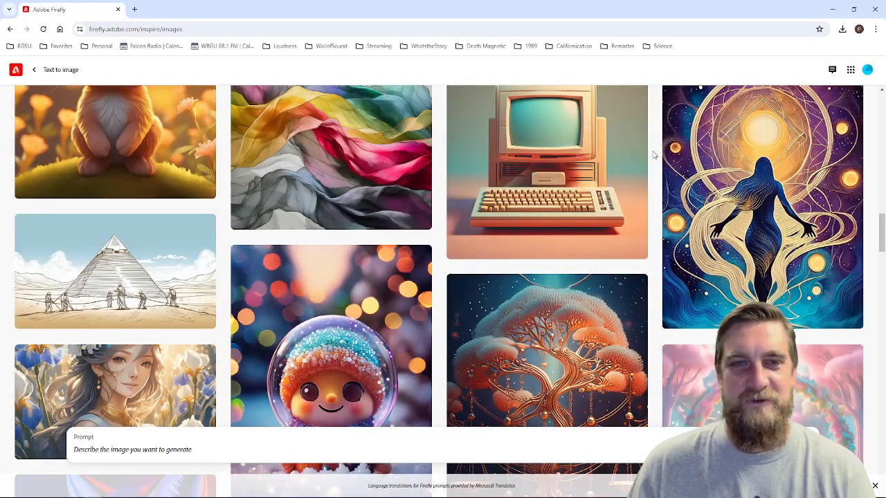
{"action": "scroll", "coordinate": [653, 154], "scroll_direction": "down", "scroll_amount": 3}
{"action": "mouse_move", "coordinate": [508, 233]}
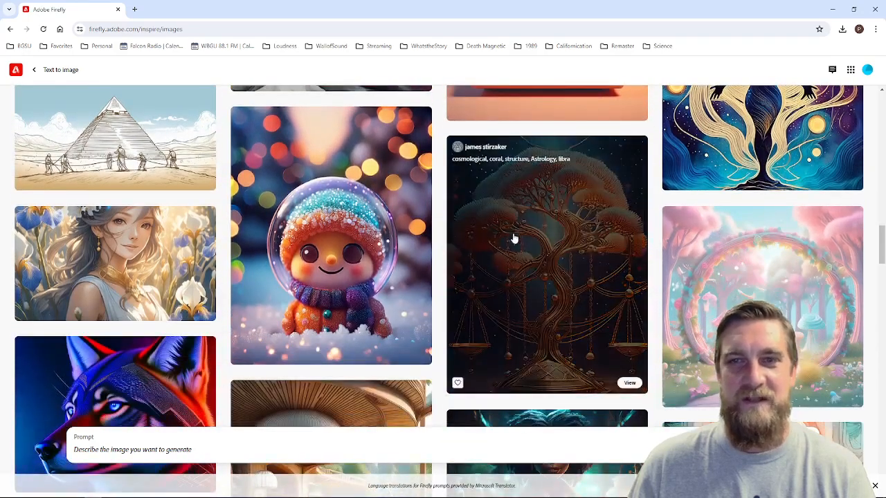
{"action": "scroll", "coordinate": [653, 171], "scroll_direction": "down", "scroll_amount": 3}
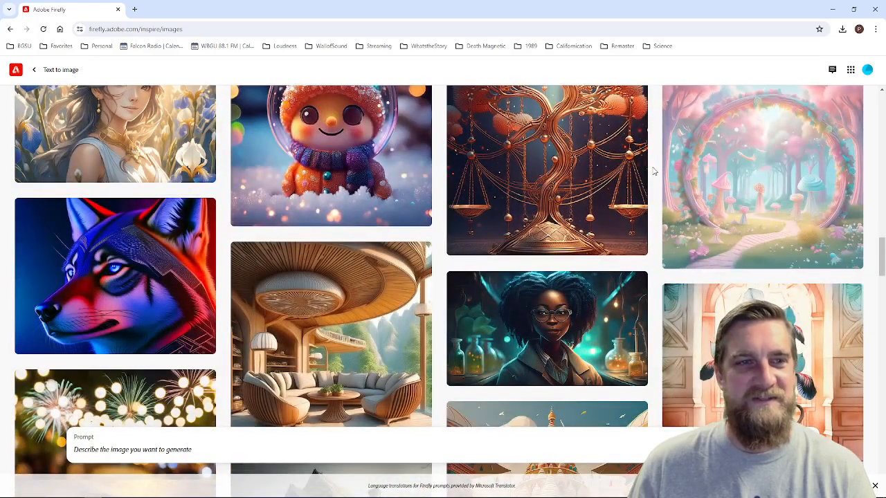
{"action": "scroll", "coordinate": [653, 171], "scroll_direction": "down", "scroll_amount": 2}
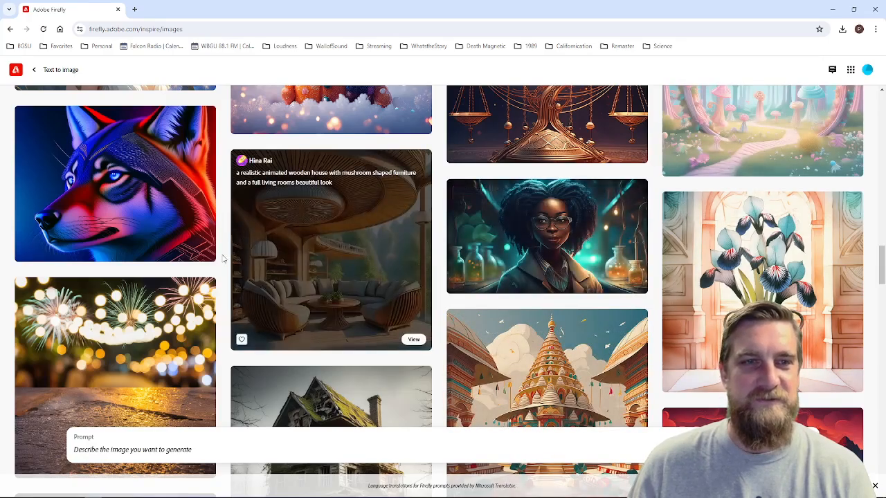
{"action": "scroll", "coordinate": [650, 260], "scroll_direction": "down", "scroll_amount": 1}
{"action": "scroll", "coordinate": [650, 259], "scroll_direction": "down", "scroll_amount": 2}
{"action": "scroll", "coordinate": [650, 260], "scroll_direction": "down", "scroll_amount": 2}
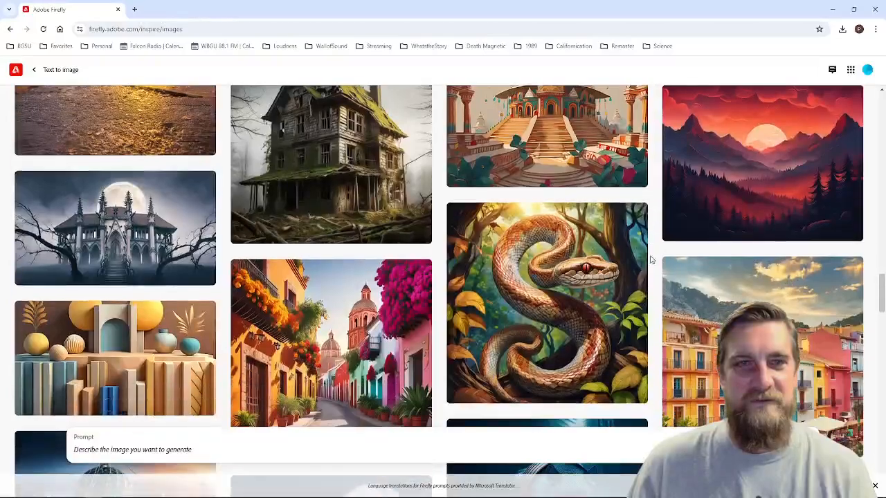
{"action": "scroll", "coordinate": [651, 259], "scroll_direction": "down", "scroll_amount": 2}
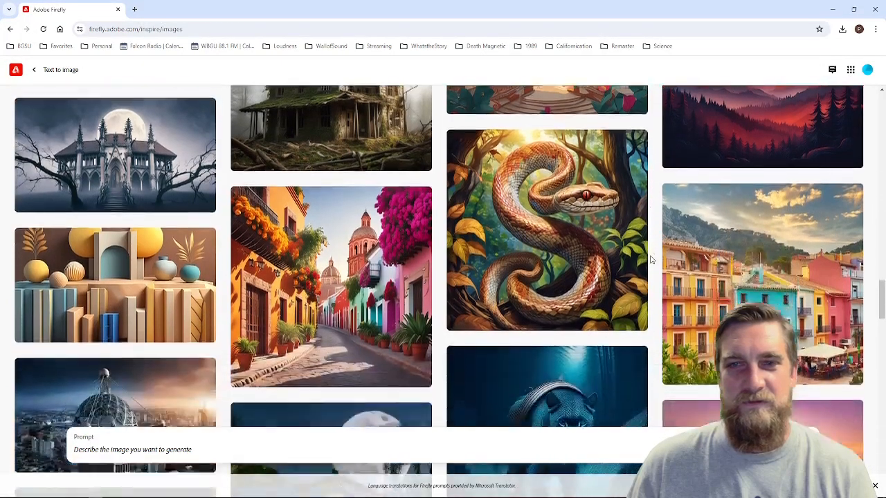
{"action": "scroll", "coordinate": [650, 260], "scroll_direction": "up", "scroll_amount": 6}
{"action": "scroll", "coordinate": [650, 260], "scroll_direction": "up", "scroll_amount": 9}
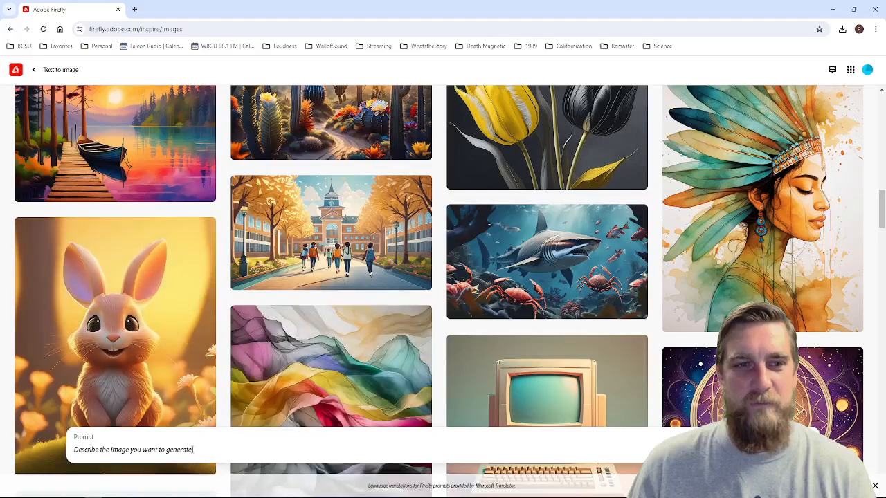
Enter the image prompt "Movie poster for an Avengers Endgame type film but where the heros are famous animated disney protaganists".
{"action": "mouse_move", "coordinate": [389, 401]}
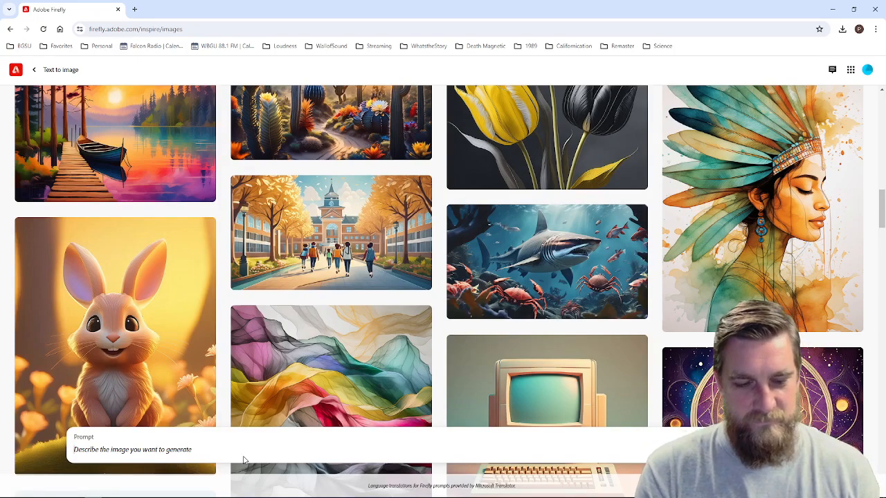
{"action": "type", "text": "M"}
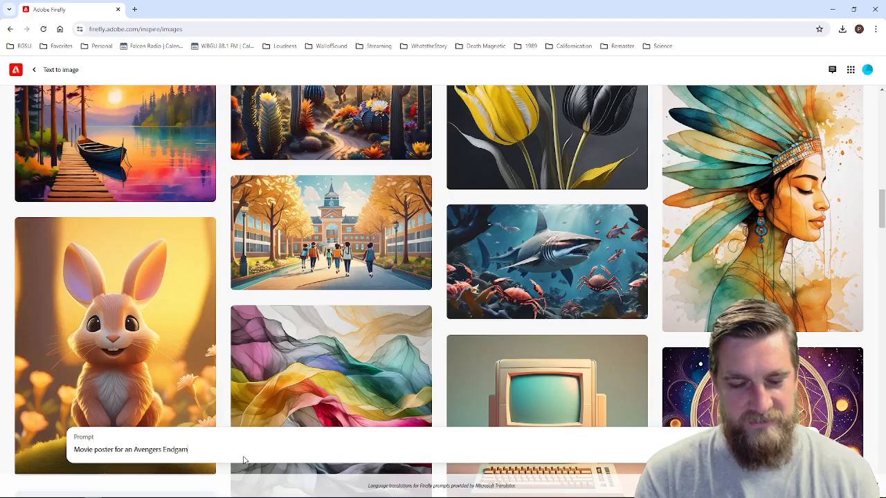
{"action": "type", "text": "e type fil"}
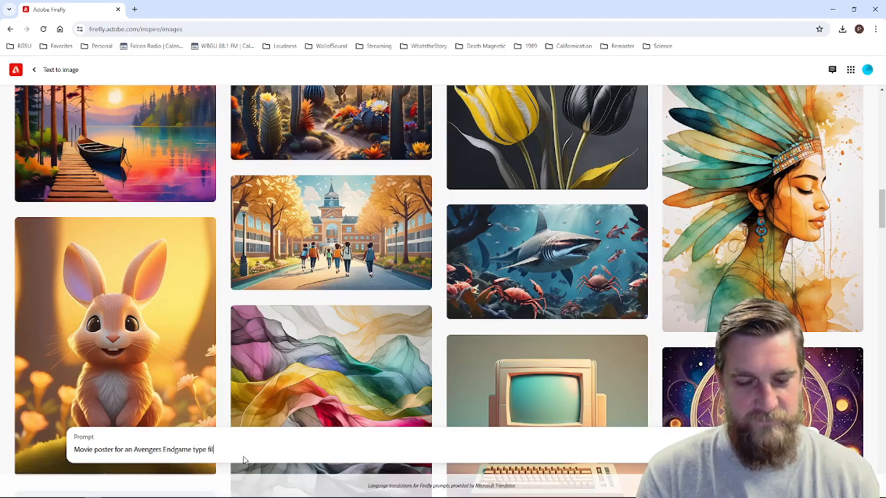
{"action": "type", "text": "m"}
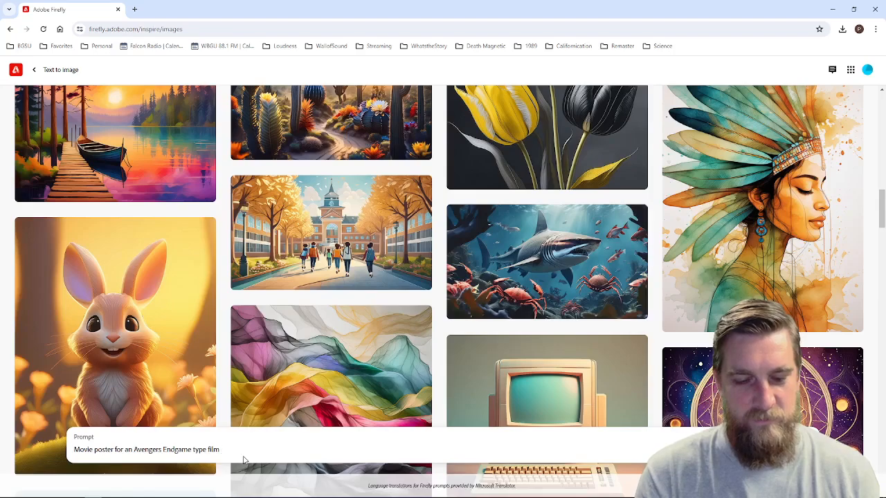
{"action": "type", "text": "e the"}
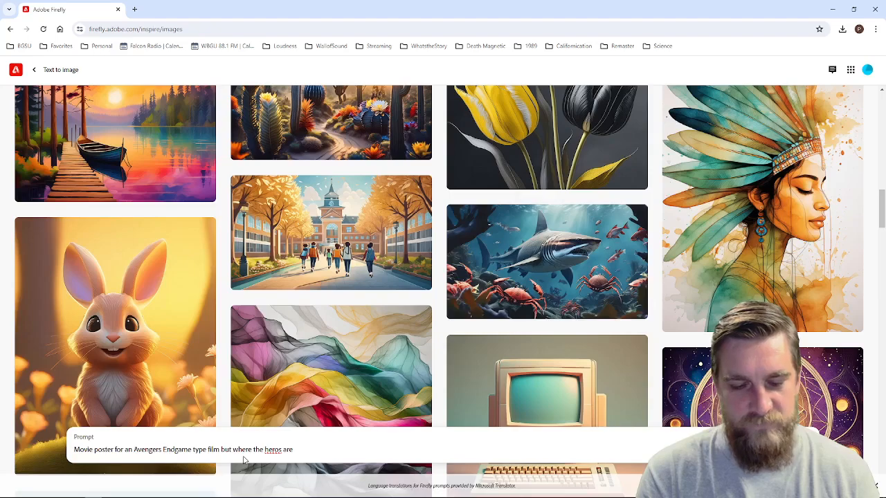
{"action": "type", "text": "heros are famous anima"}
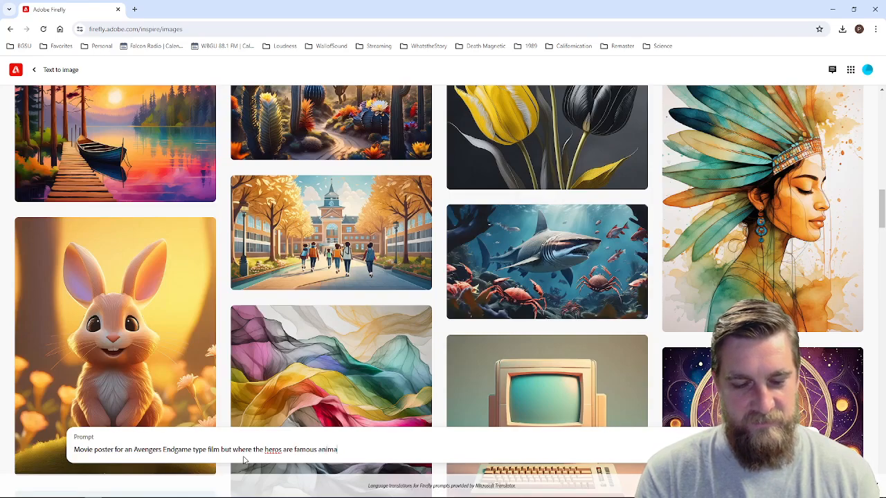
{"action": "type", "text": "ted disney"}
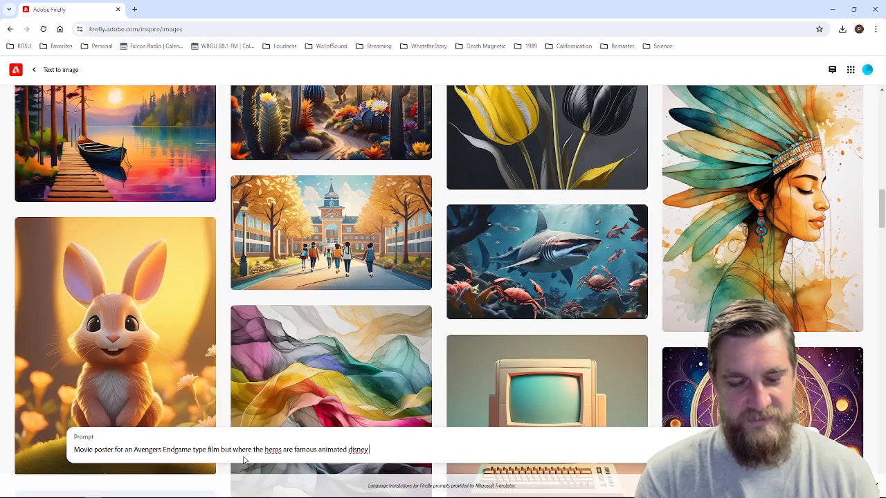
{"action": "type", "text": " protagonists"}
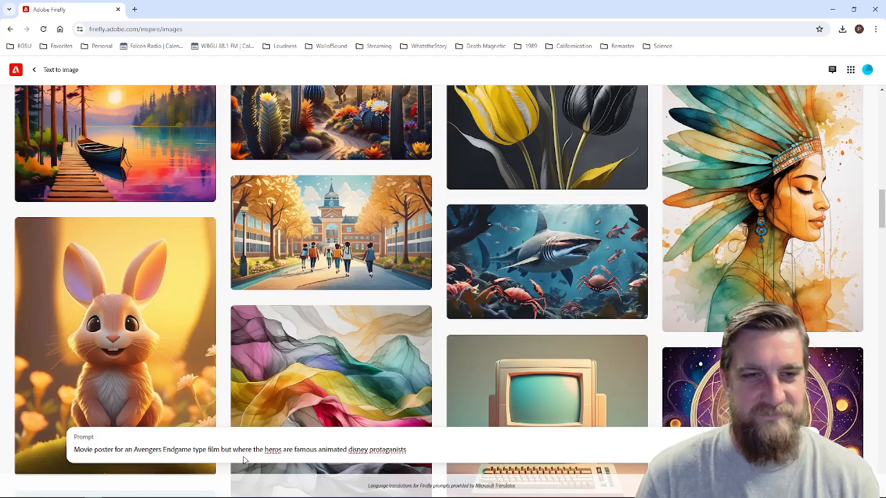
Correct the misspelled words in the prompt to "heroes", "Disney" and "protagonists".
{"action": "left_click", "coordinate": [274, 450]}
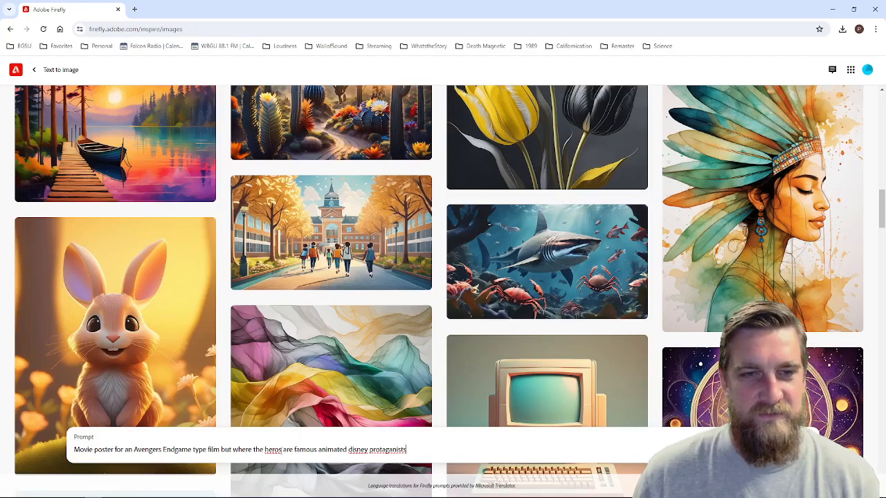
{"action": "type", "text": "e"}
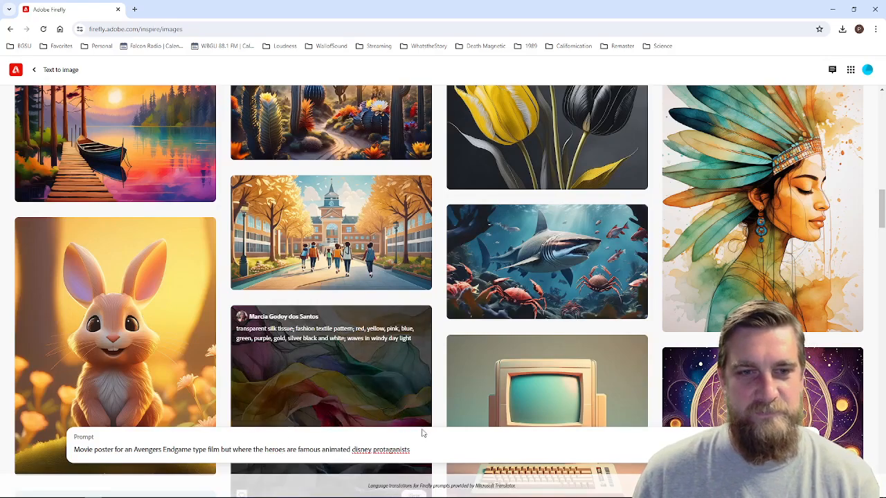
{"action": "left_click", "coordinate": [352, 449]}
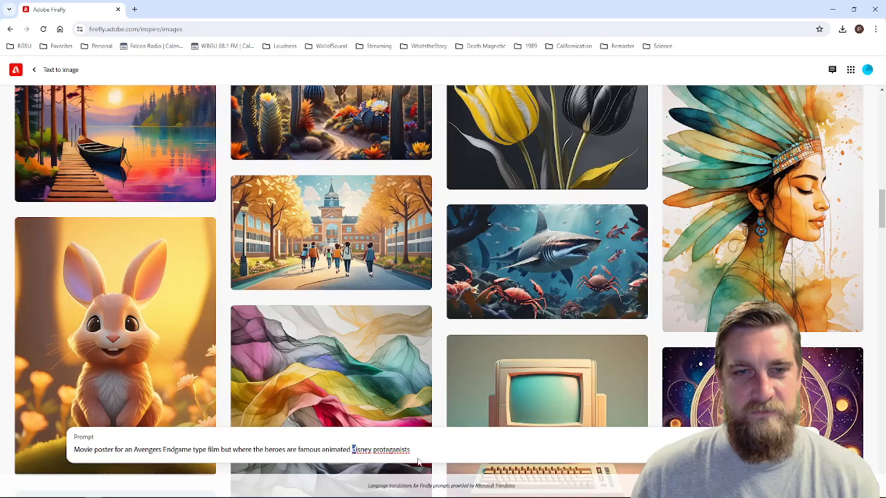
{"action": "key", "text": "Delete"}
{"action": "type", "text": "D"}
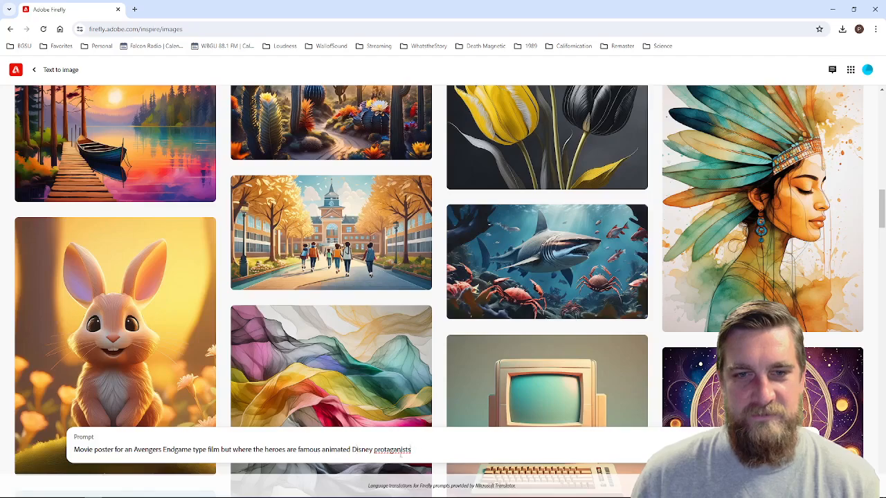
{"action": "right_click", "coordinate": [390, 451]}
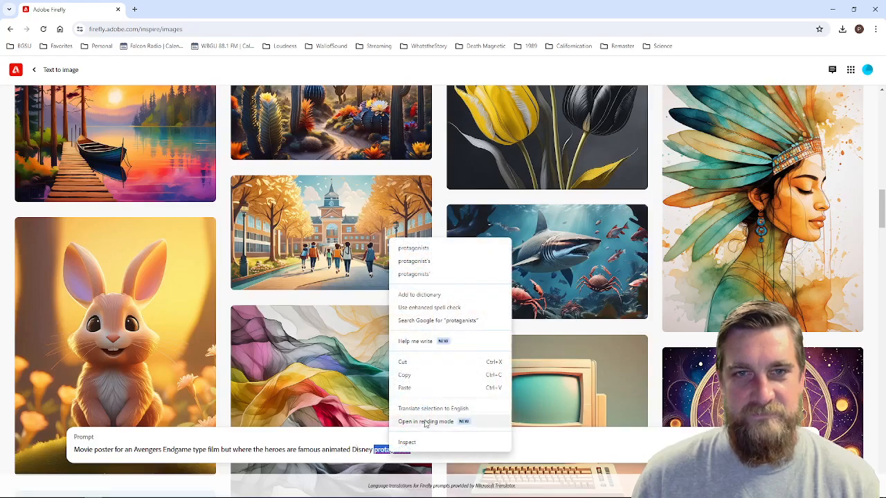
{"action": "left_click", "coordinate": [450, 253]}
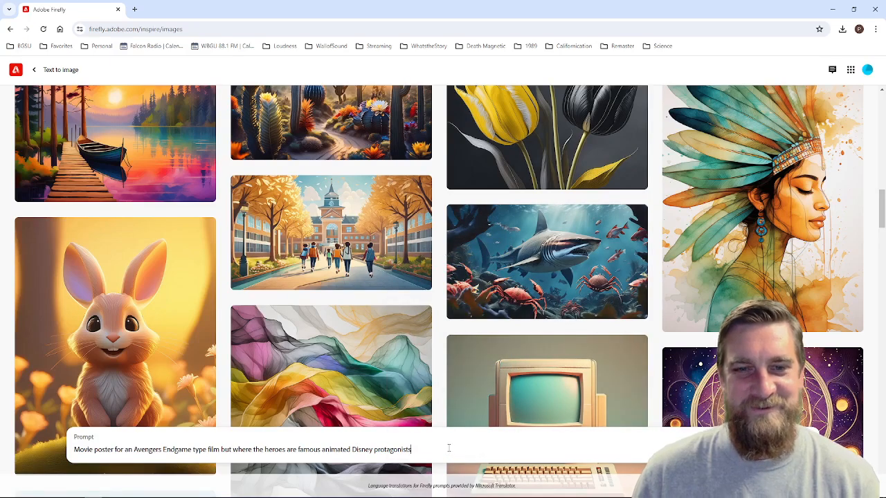
Extend the prompt with "and the antagonists are all iconic horror film slasher villians.", generate the images and dismiss the guidelines notice.
{"action": "type", "text": "and rth"}
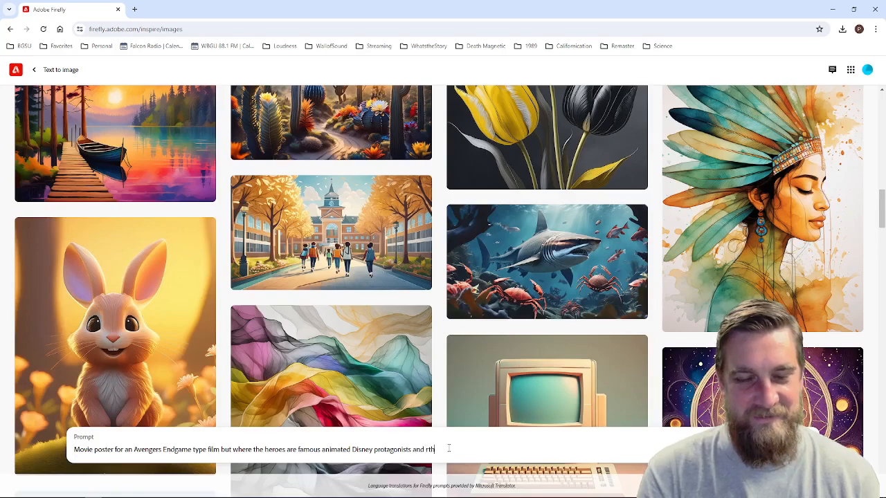
{"action": "key", "text": "BackSpace"}
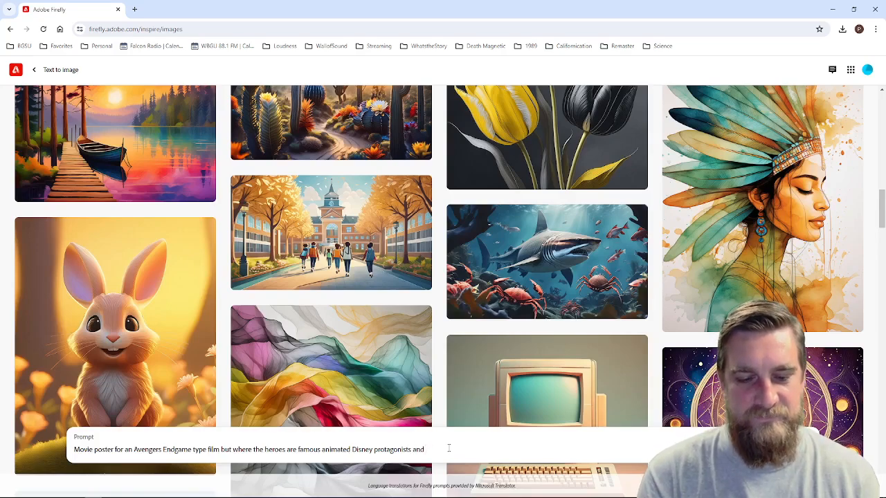
{"action": "type", "text": "the anta"}
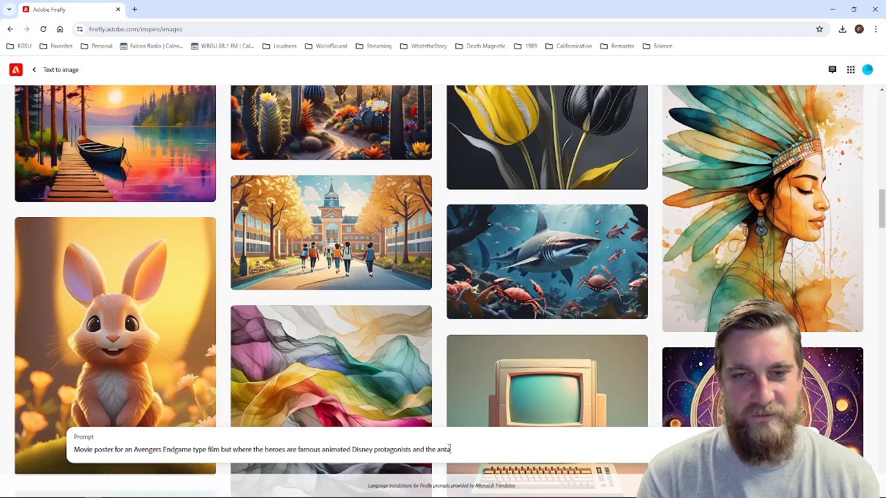
{"action": "type", "text": "gonist"}
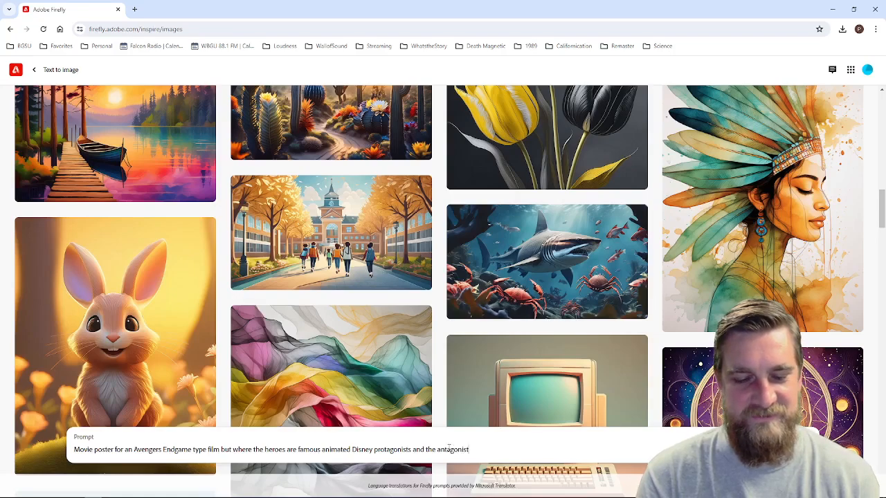
{"action": "type", "text": "s are all iconic "}
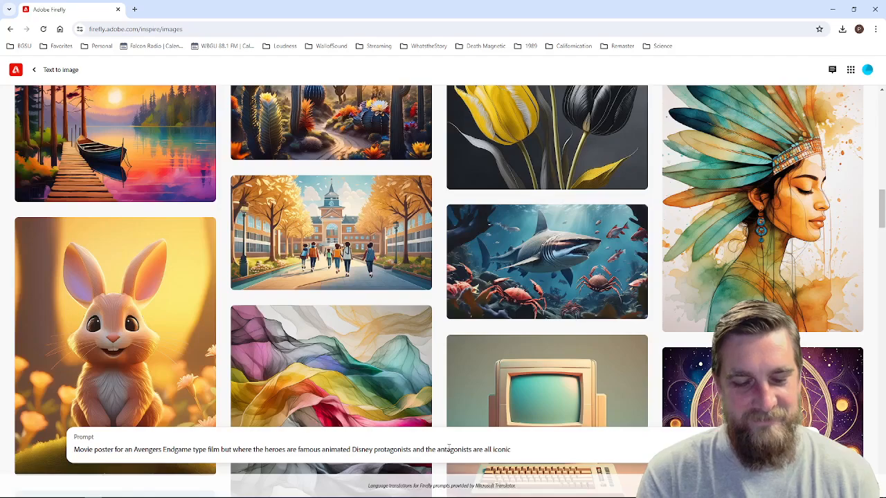
{"action": "type", "text": "horror "}
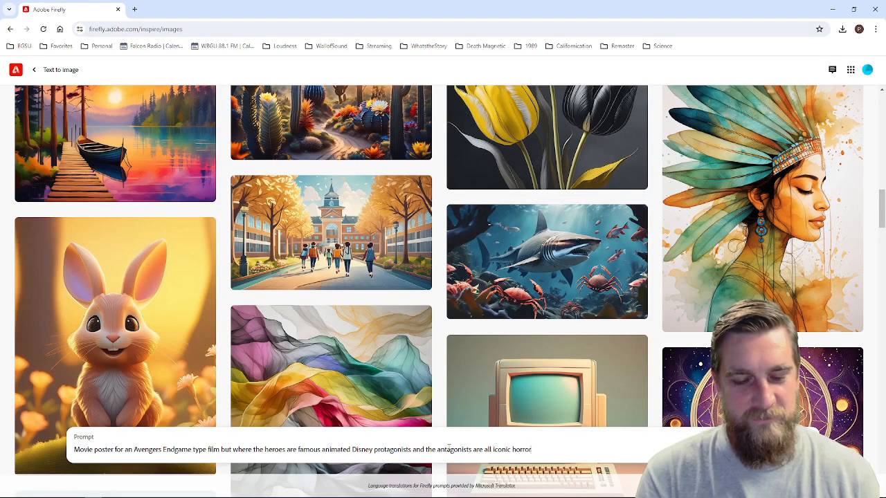
{"action": "type", "text": "film slasher vi"}
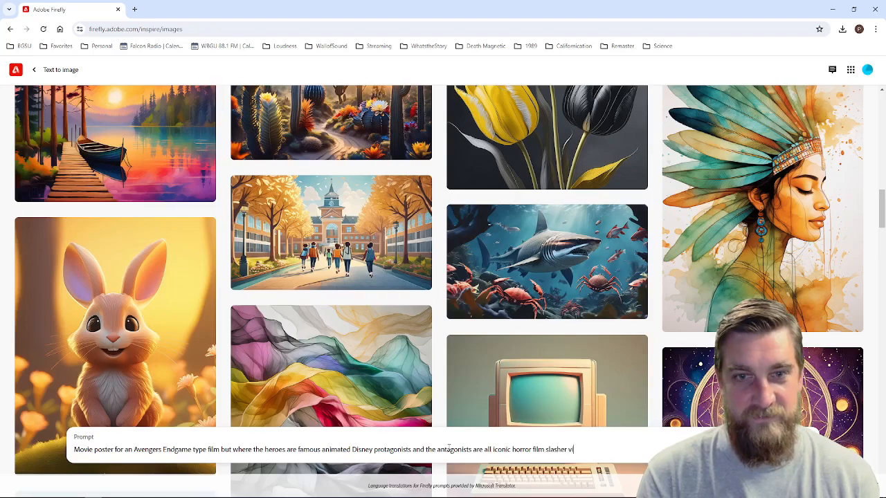
{"action": "key", "text": "BackSpace"}
{"action": "key", "text": "BackSpace"}
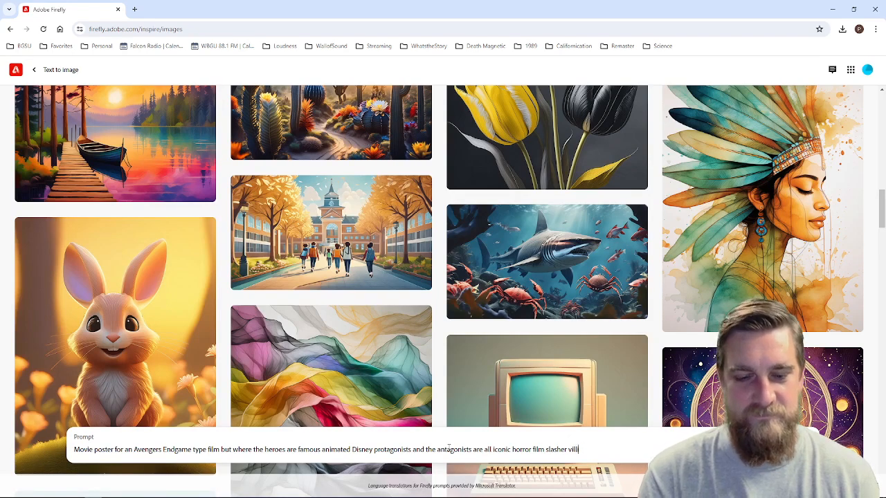
{"action": "type", "text": "ans"}
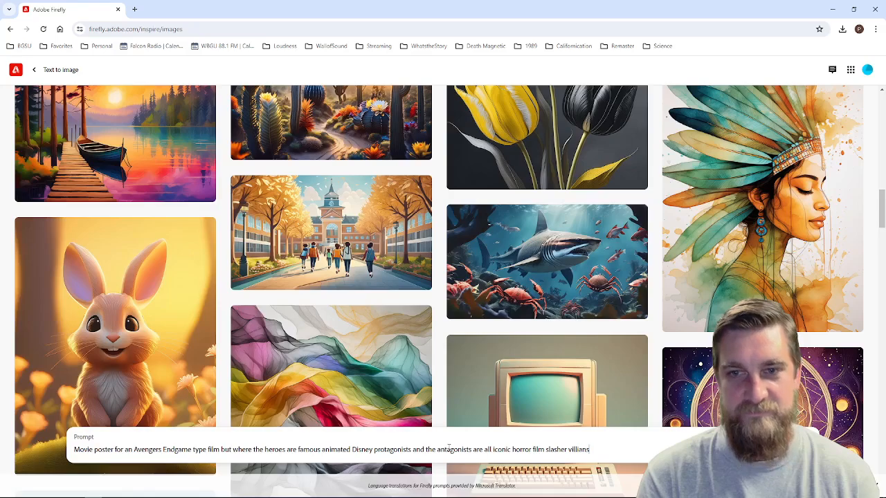
{"action": "type", "text": "."}
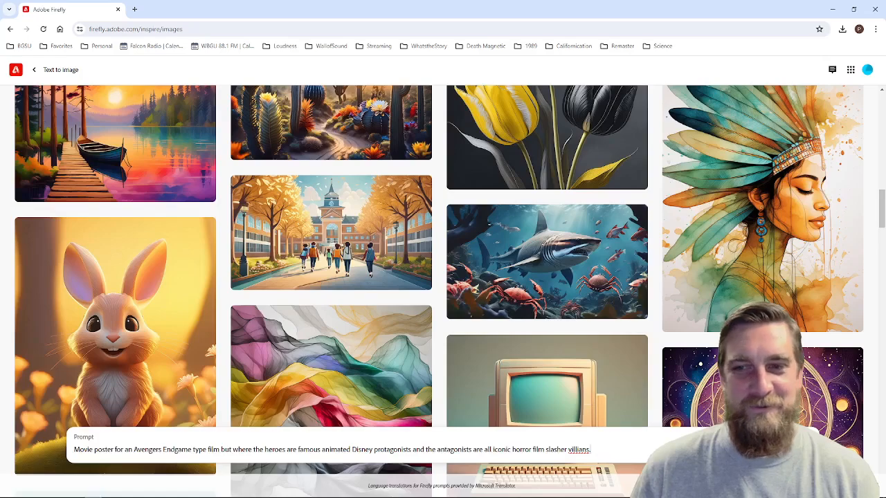
{"action": "key", "text": "Return"}
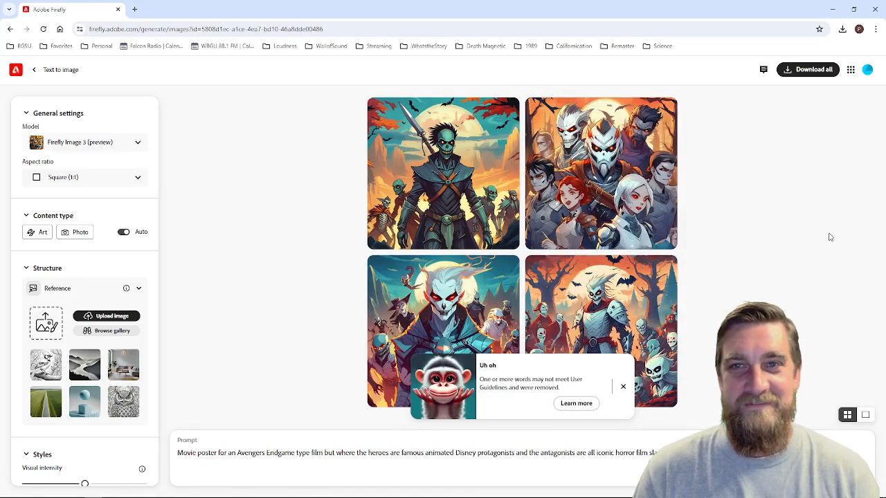
{"action": "left_click", "coordinate": [622, 386]}
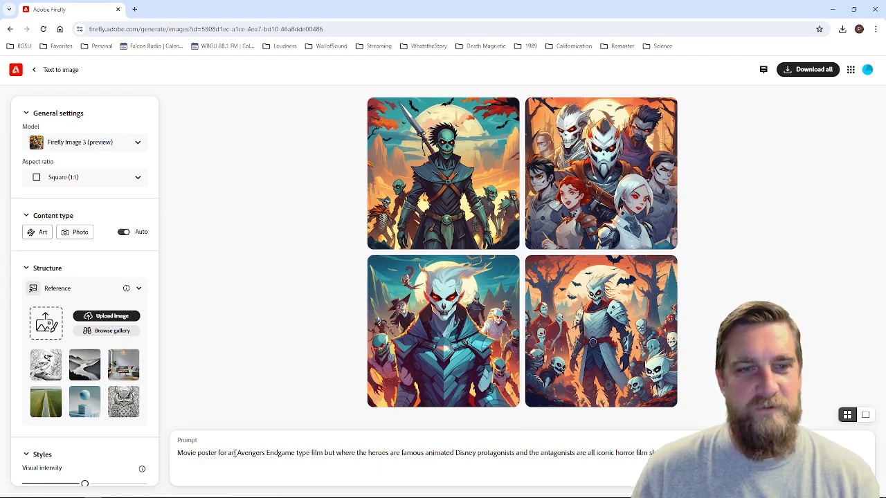
Replace "an Avengers Endgame type" with "a" in the prompt and remove "but" so it begins "Movie poster for a film where".
{"action": "left_click_drag", "start_coordinate": [227, 454], "coordinate": [311, 454]}
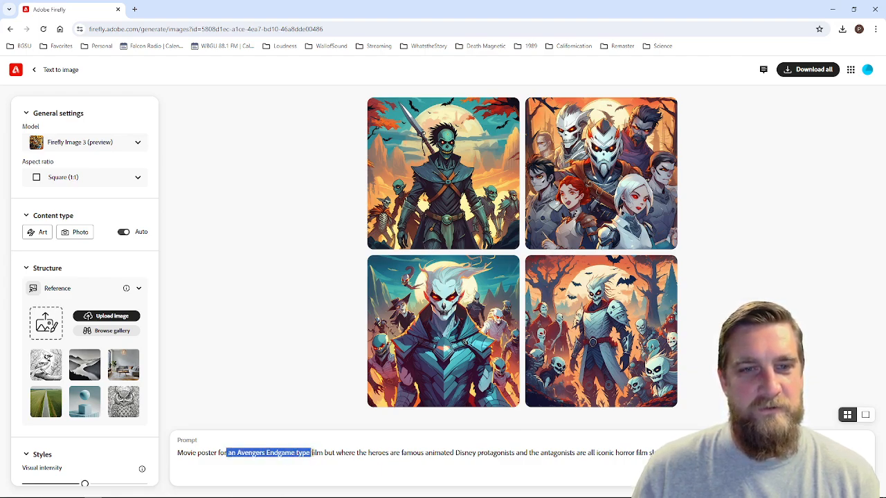
{"action": "type", "text": "a"}
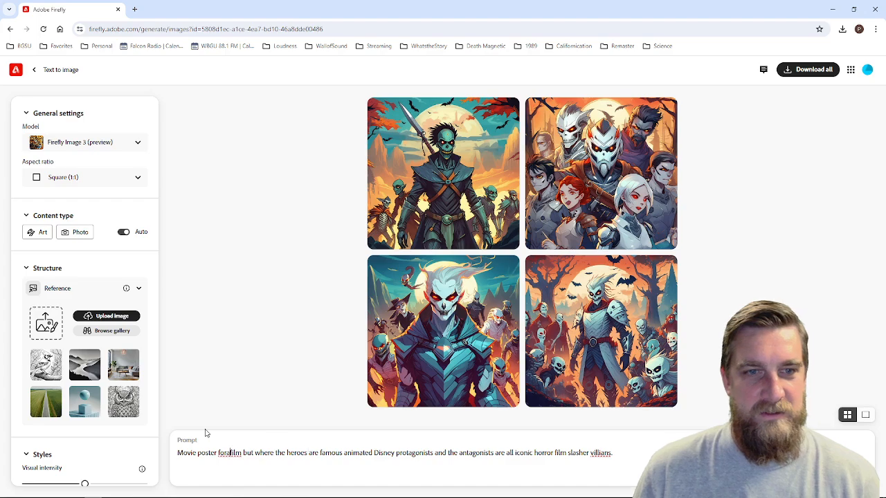
{"action": "left_click", "coordinate": [228, 454]}
{"action": "left_click", "coordinate": [233, 454]}
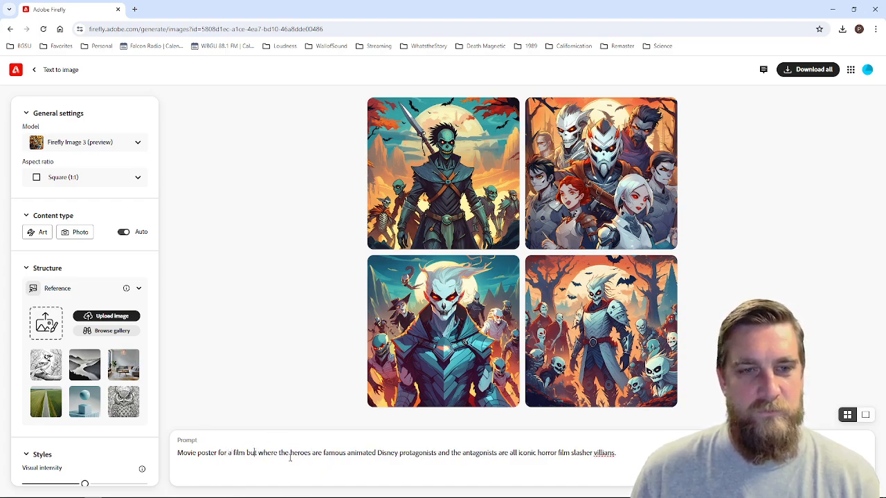
{"action": "key", "text": "BackSpace"}
{"action": "key", "text": "BackSpace"}
{"action": "key", "text": "BackSpace"}
{"action": "key", "text": "BackSpace"}
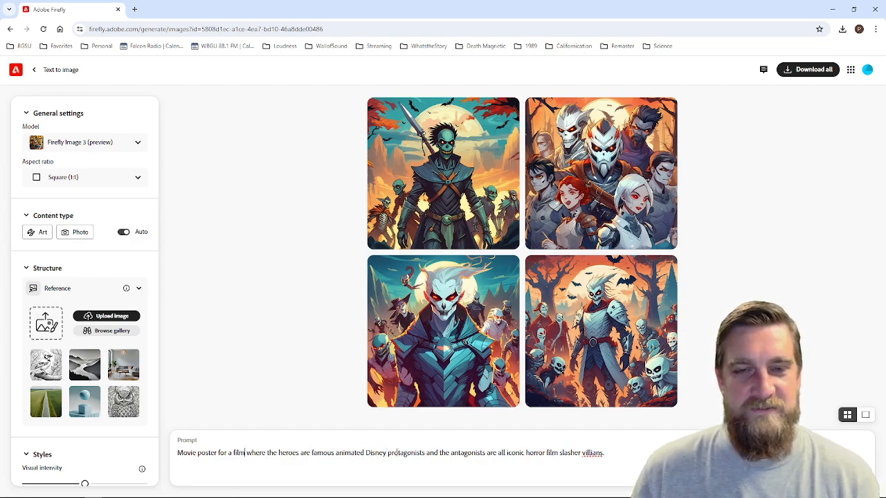
Change "protagonists" to "characters" in the prompt and replace the wording after "and the" with "villians are from famous slasher films.".
{"action": "left_click_drag", "start_coordinate": [388, 454], "coordinate": [425, 456]}
{"action": "type", "text": "characters"}
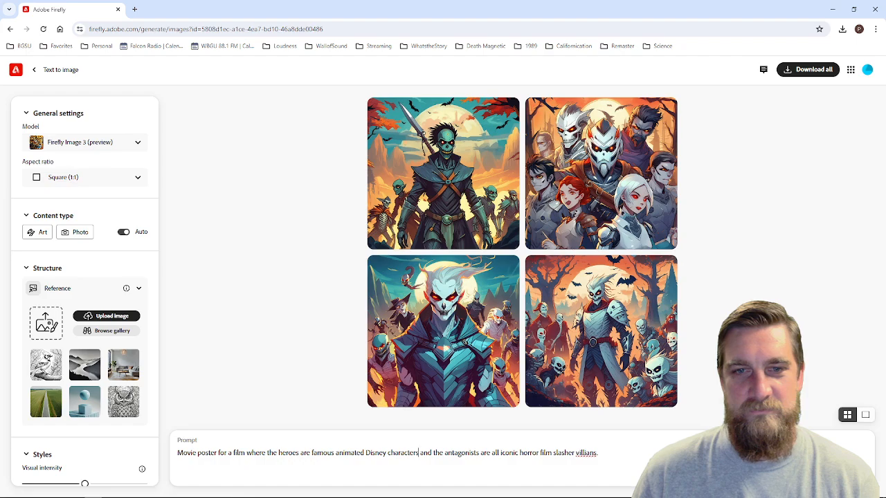
{"action": "left_click_drag", "start_coordinate": [603, 453], "coordinate": [446, 462]}
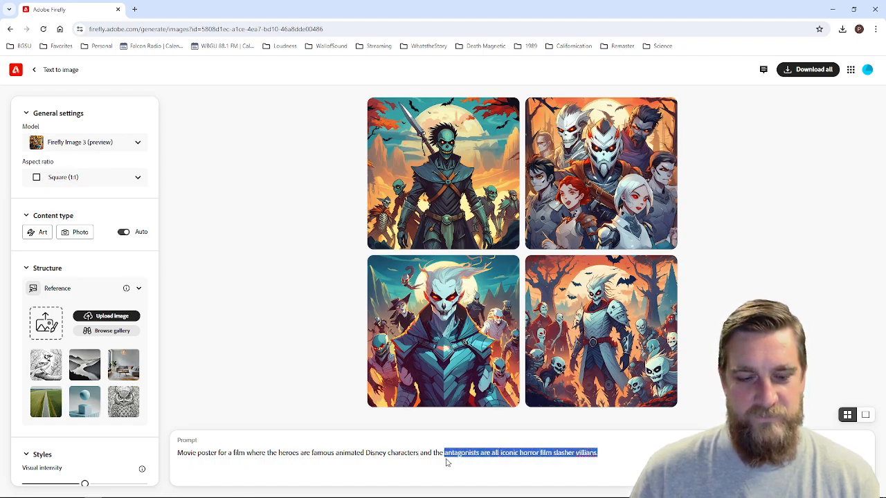
{"action": "type", "text": "villians are from"}
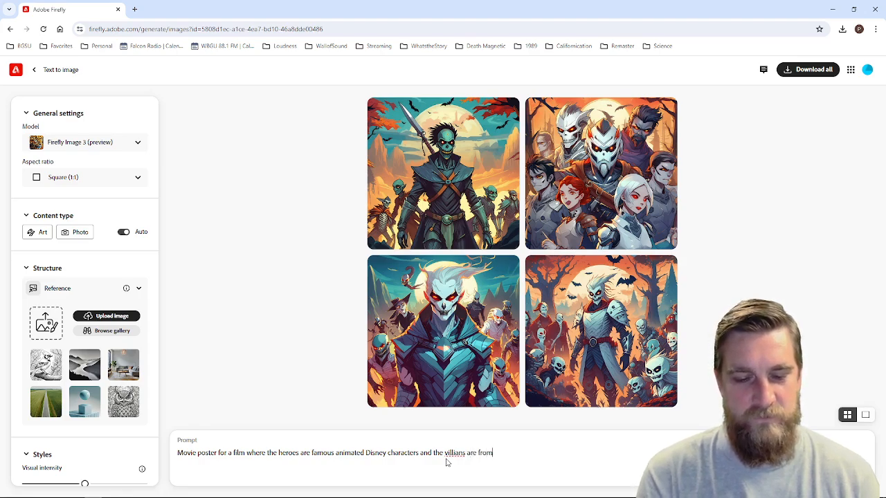
{"action": "type", "text": " famous slasher films"}
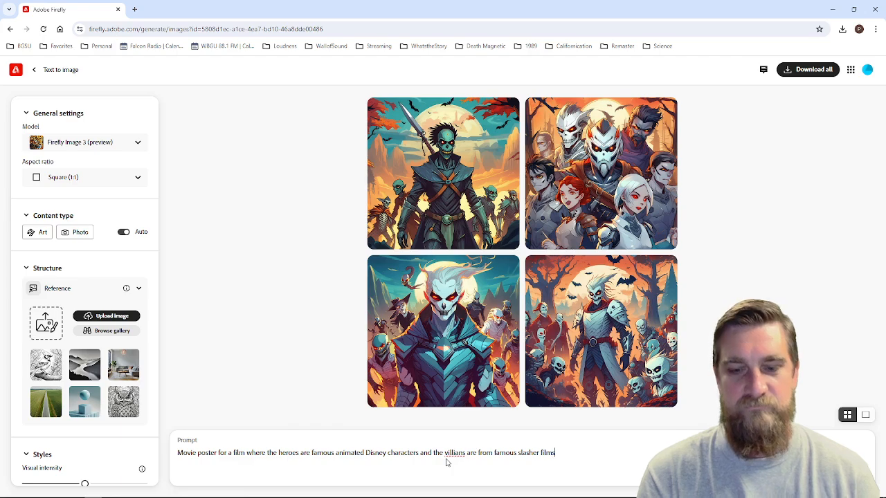
Replace the misspelled "villians" with the suggested spelling "villain's" and generate new images from the reworded prompt.
{"action": "right_click", "coordinate": [453, 453]}
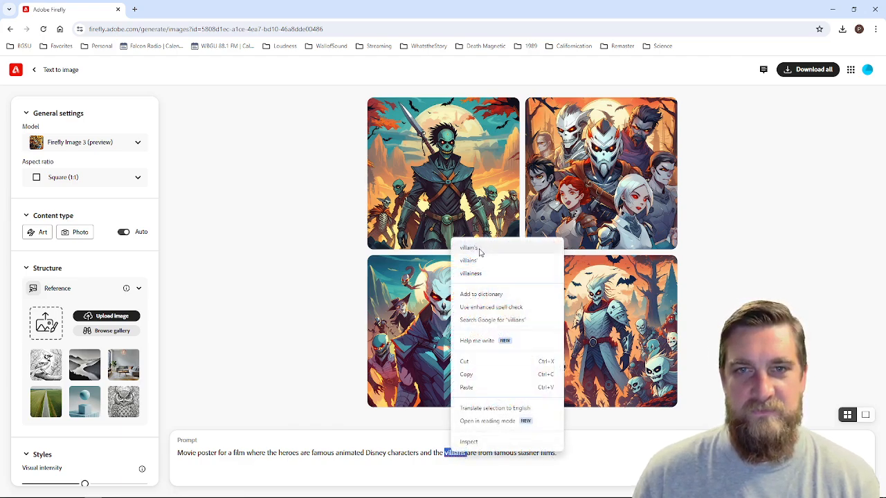
{"action": "left_click", "coordinate": [479, 249]}
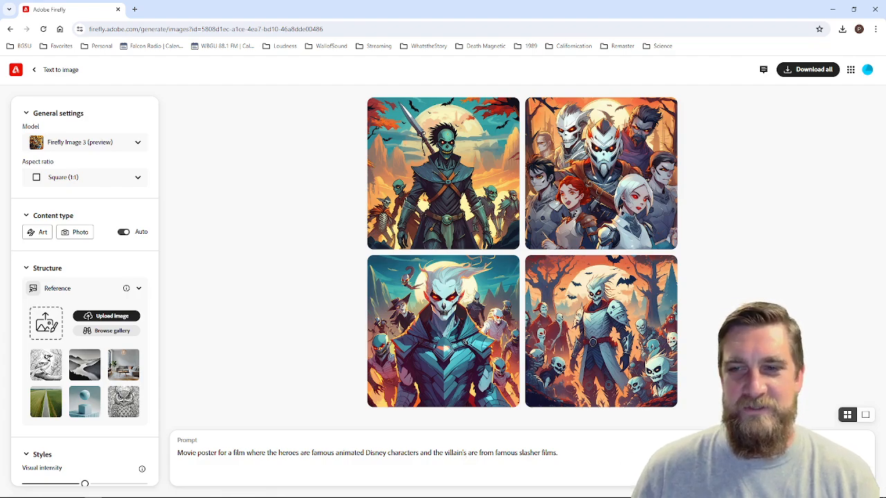
{"action": "left_click", "coordinate": [841, 470]}
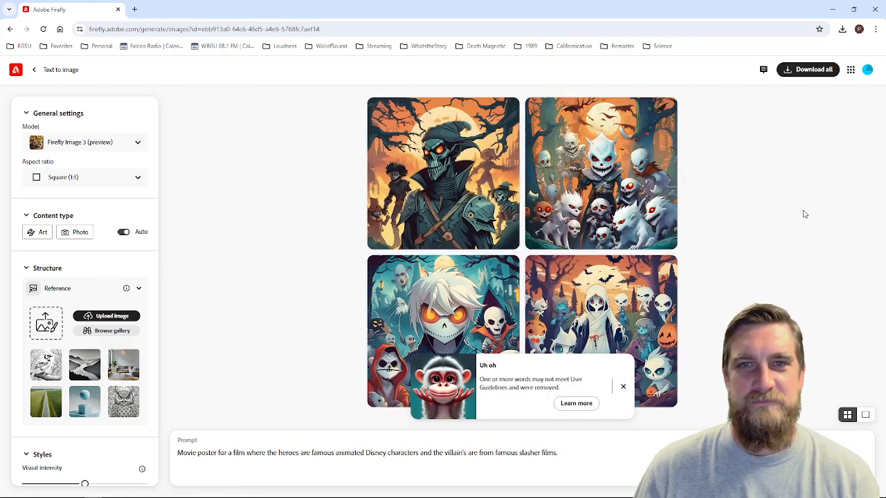
Examine the notice's help page for prompt errors and result limitations, including famous people or brands, and return to dismiss the notice.
{"action": "left_click", "coordinate": [576, 403]}
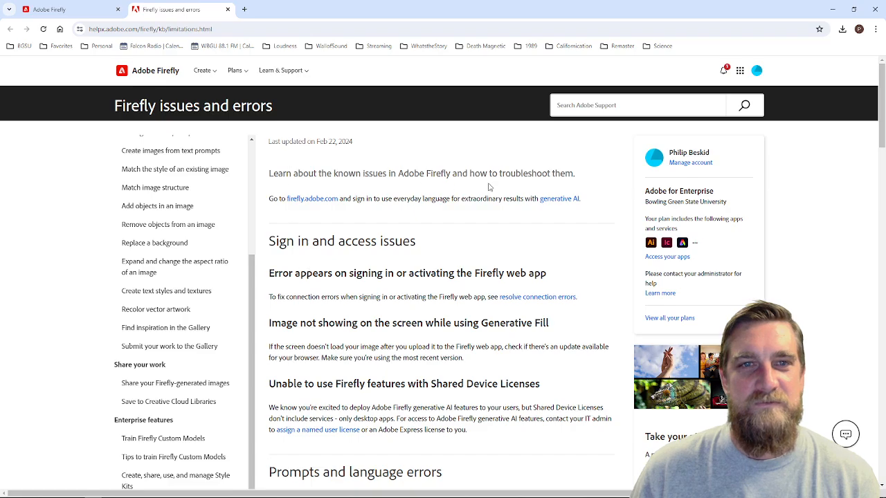
{"action": "scroll", "coordinate": [498, 269], "scroll_direction": "down", "scroll_amount": 5}
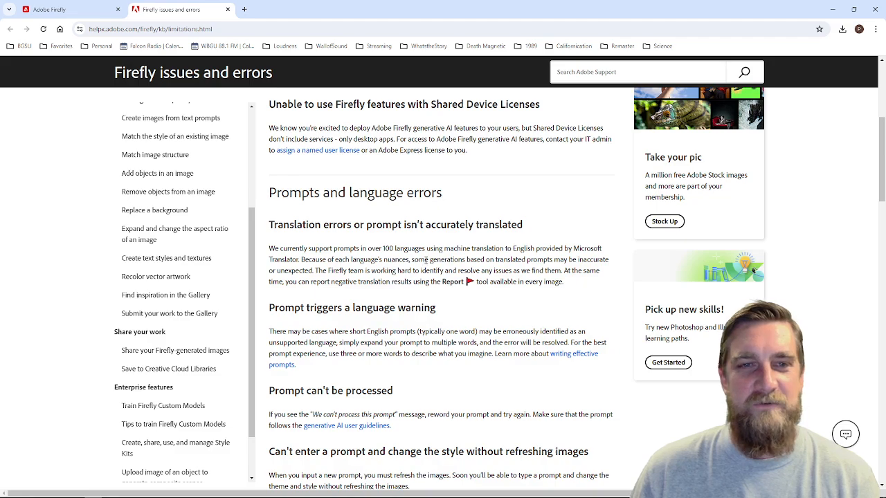
{"action": "scroll", "coordinate": [426, 263], "scroll_direction": "down", "scroll_amount": 1}
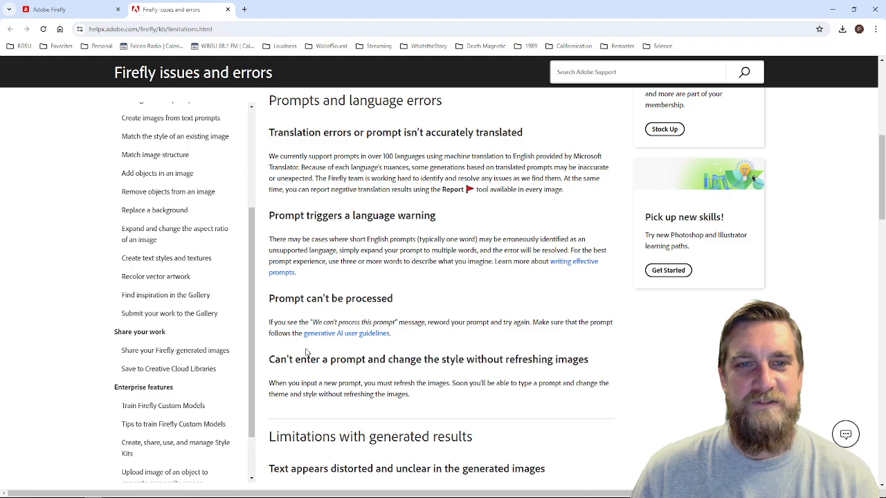
{"action": "scroll", "coordinate": [353, 325], "scroll_direction": "down", "scroll_amount": 2}
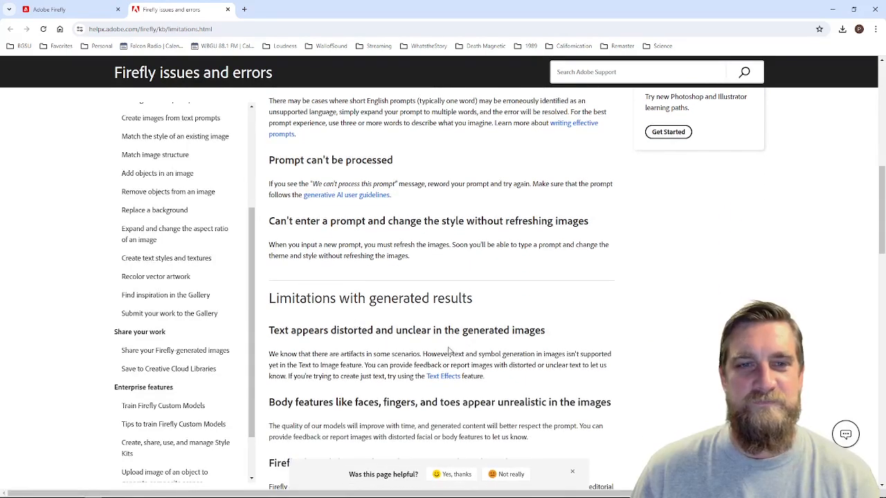
{"action": "scroll", "coordinate": [446, 351], "scroll_direction": "down", "scroll_amount": 1}
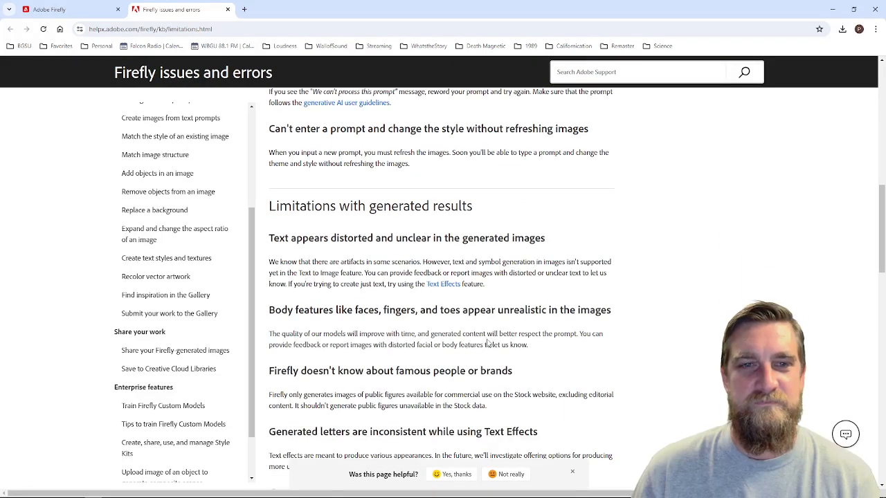
{"action": "double_click", "coordinate": [269, 372]}
{"action": "left_click_drag", "start_coordinate": [270, 374], "coordinate": [562, 364]}
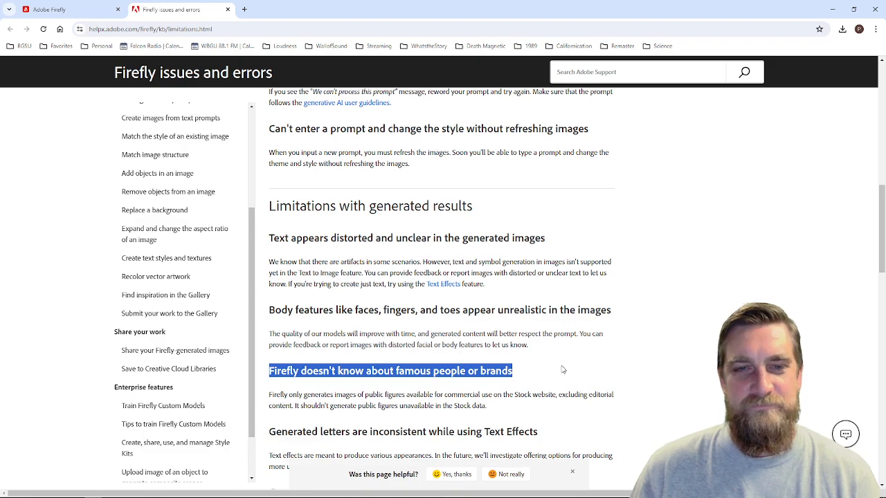
{"action": "scroll", "coordinate": [562, 370], "scroll_direction": "down", "scroll_amount": 3}
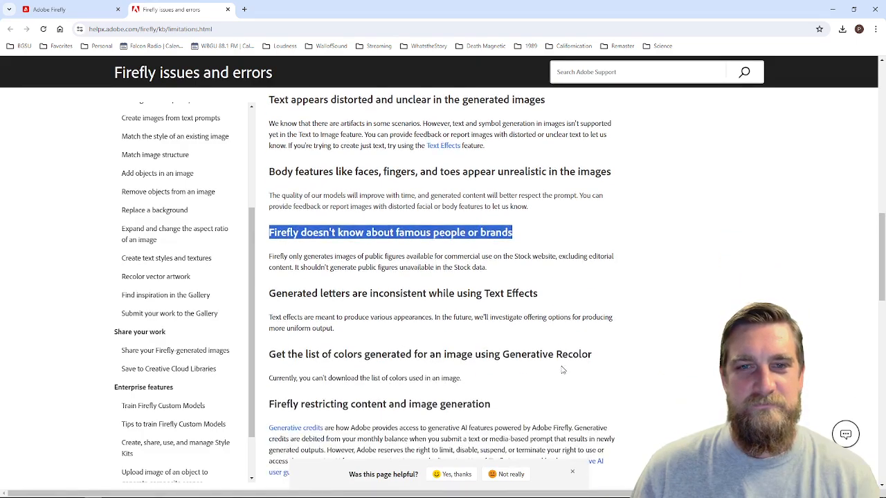
{"action": "scroll", "coordinate": [563, 370], "scroll_direction": "up", "scroll_amount": 3}
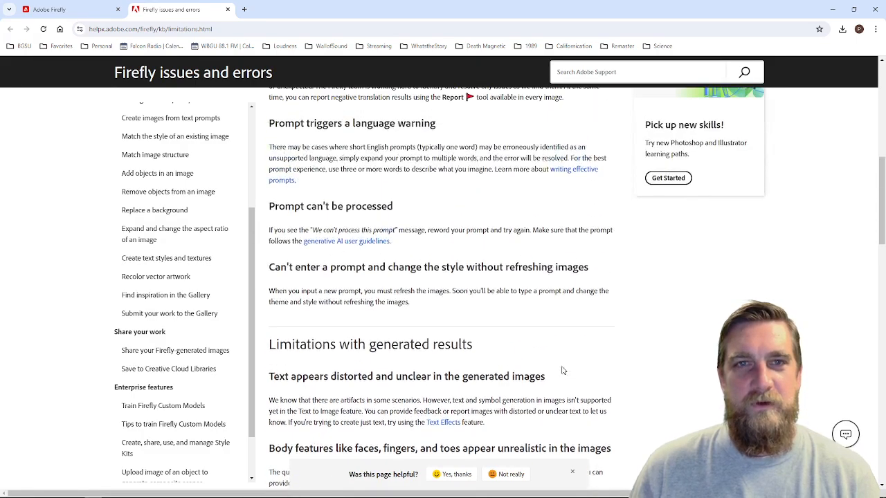
{"action": "scroll", "coordinate": [566, 304], "scroll_direction": "down", "scroll_amount": 1}
{"action": "scroll", "coordinate": [332, 185], "scroll_direction": "up", "scroll_amount": 15}
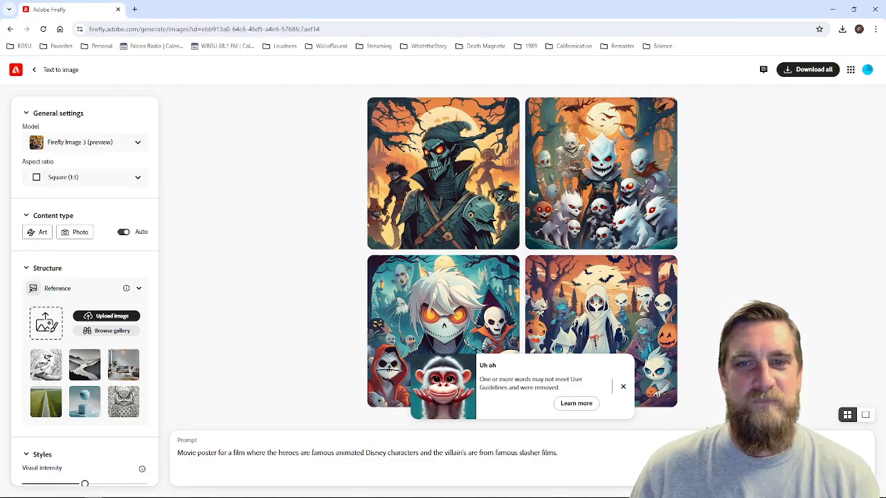
{"action": "left_click", "coordinate": [623, 387]}
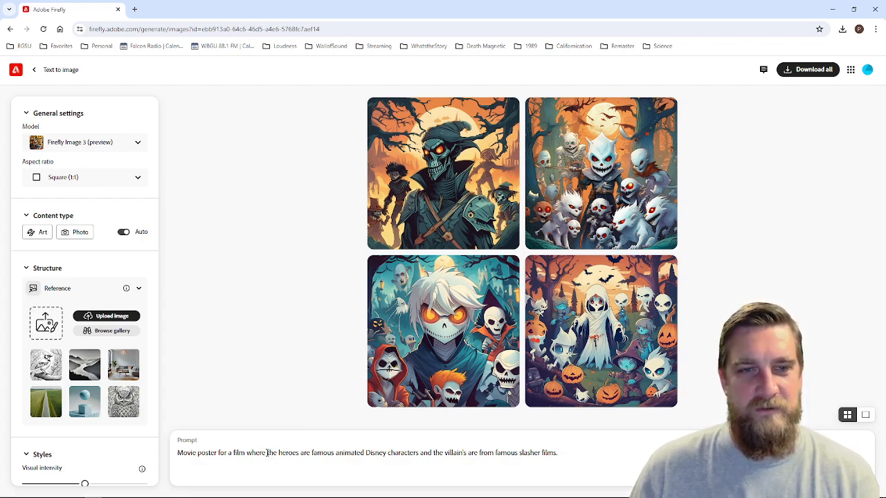
Replace the prompt wording after "where" with "Alice from Alice in Wonderland fights Freddy Kruger", generate the images and inspect the second result enlarged.
{"action": "left_click_drag", "start_coordinate": [266, 452], "coordinate": [590, 472]}
{"action": "type", "text": "alice from Alice in Wonderland fights"}
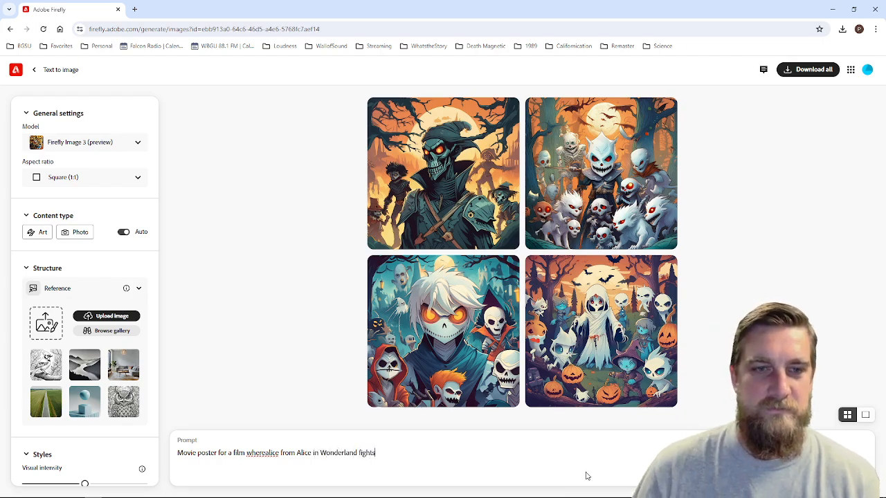
{"action": "left_click", "coordinate": [265, 453]}
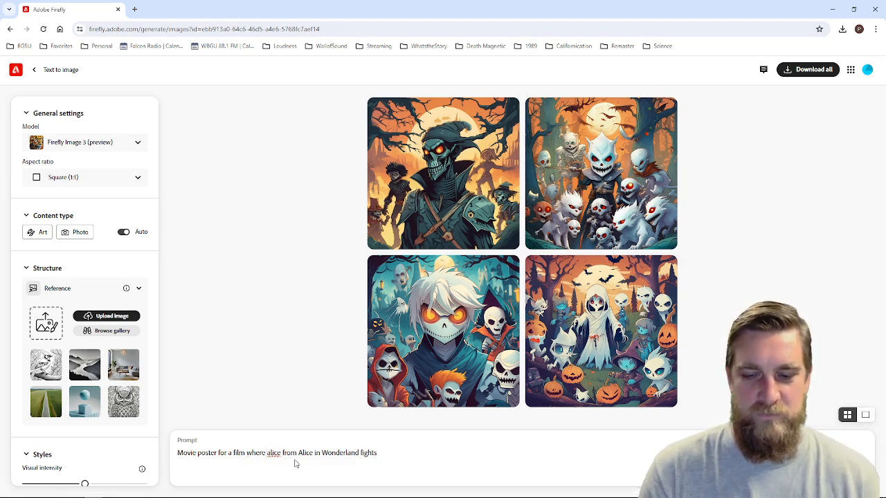
{"action": "key", "text": "Delete"}
{"action": "type", "text": "A"}
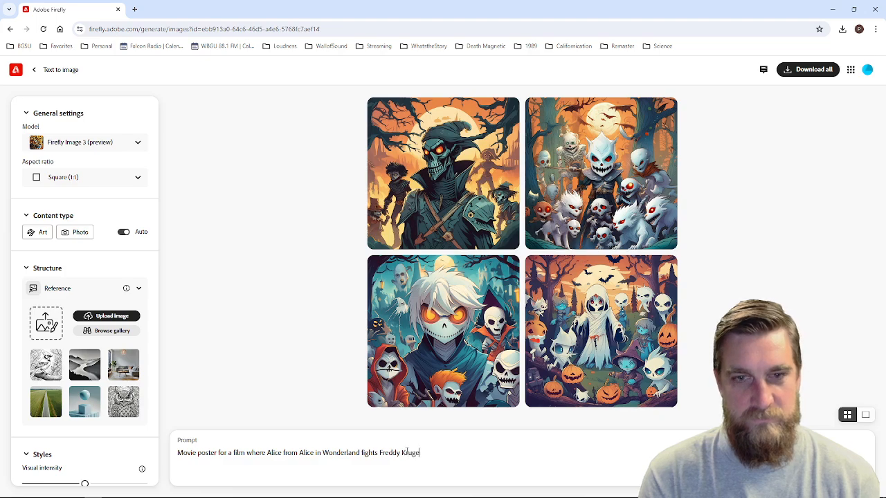
{"action": "left_click", "coordinate": [834, 453]}
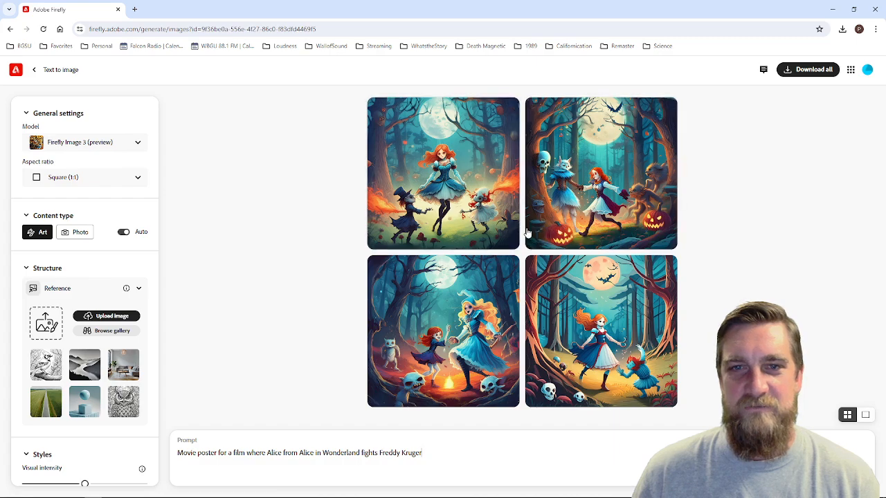
{"action": "left_click", "coordinate": [602, 173]}
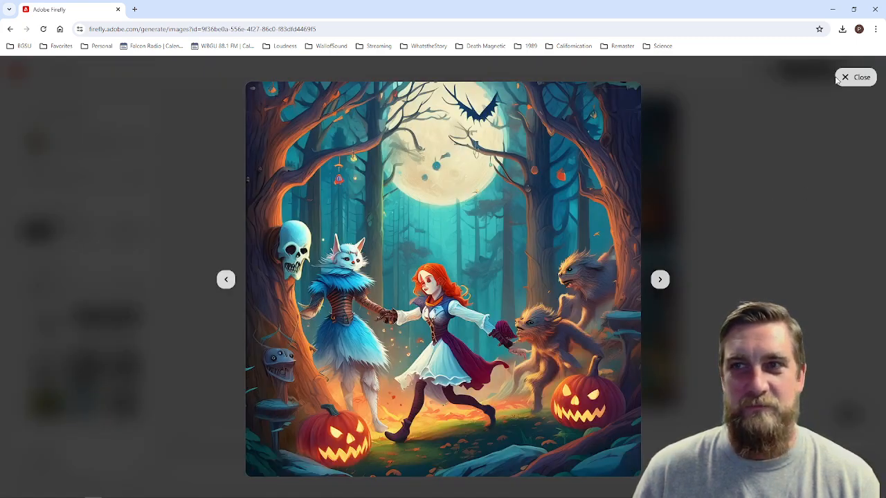
{"action": "left_click", "coordinate": [856, 77]}
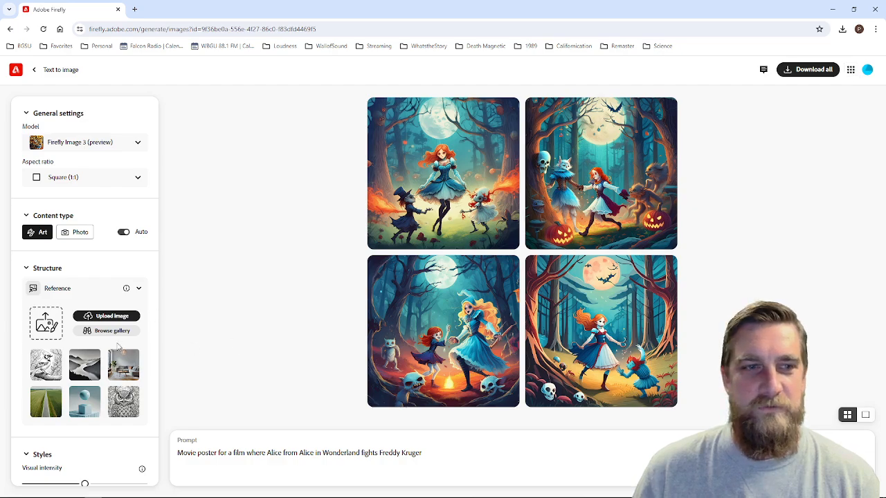
Add the Pop art effect from the Themes category to the prompt's styles.
{"action": "scroll", "coordinate": [125, 347], "scroll_direction": "down", "scroll_amount": 2}
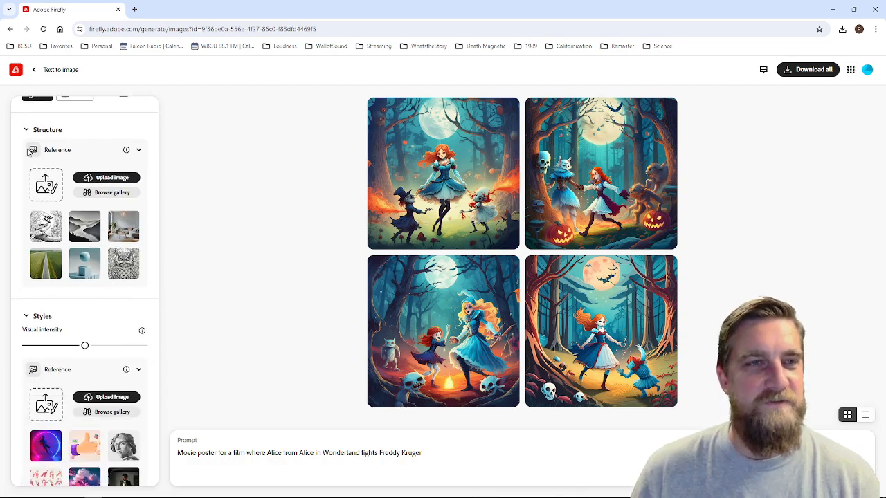
{"action": "scroll", "coordinate": [135, 303], "scroll_direction": "down", "scroll_amount": 2}
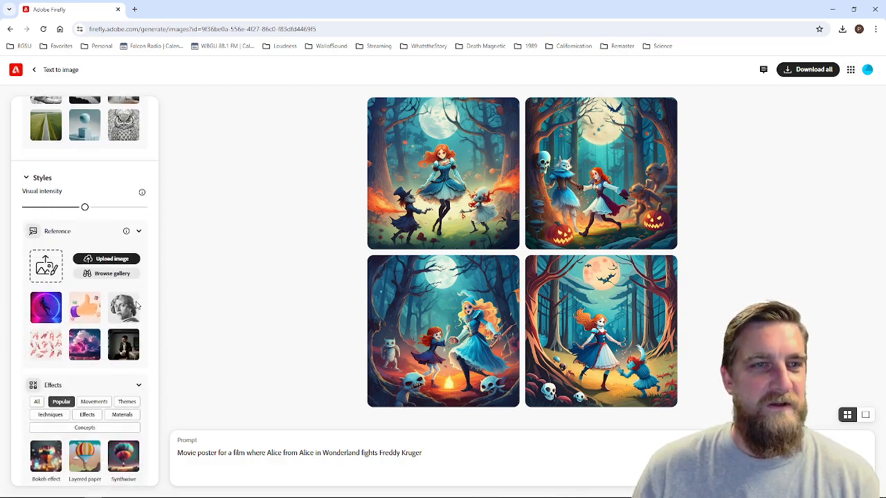
{"action": "scroll", "coordinate": [137, 305], "scroll_direction": "down", "scroll_amount": 1}
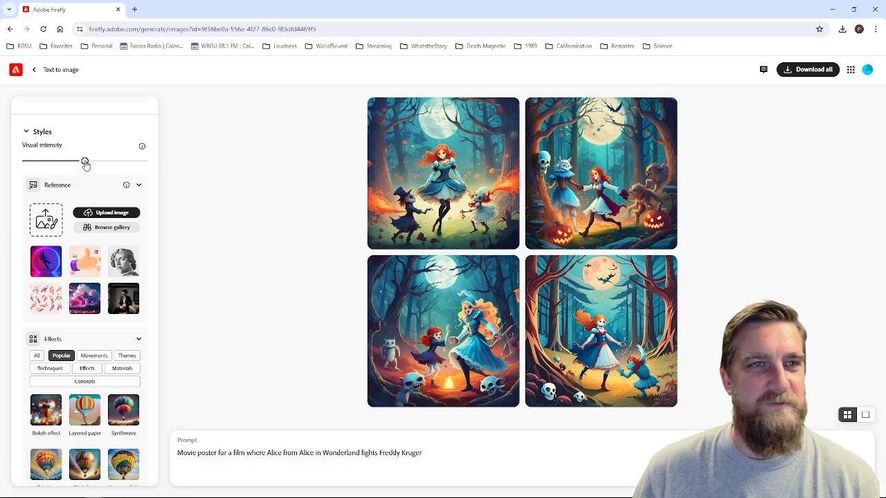
{"action": "mouse_move", "coordinate": [85, 163]}
{"action": "left_mouse_down"}
{"action": "mouse_move", "coordinate": [57, 166]}
{"action": "mouse_move", "coordinate": [85, 163]}
{"action": "left_mouse_up"}
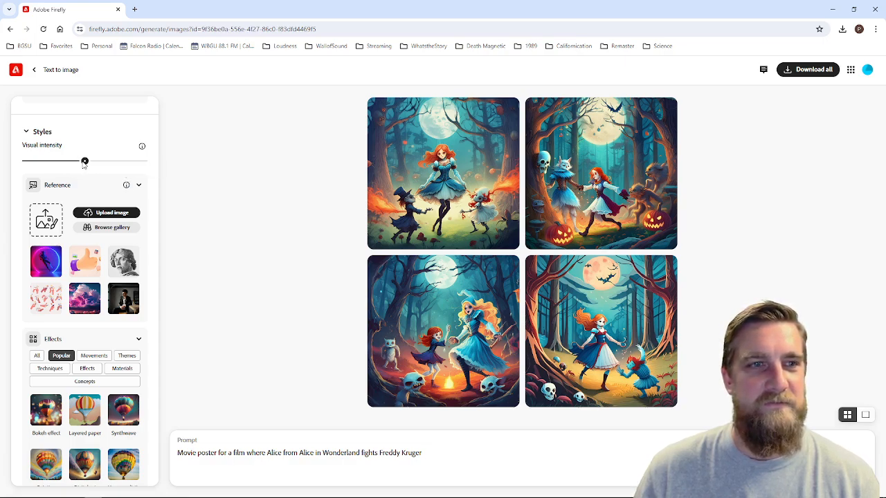
{"action": "scroll", "coordinate": [111, 235], "scroll_direction": "down", "scroll_amount": 2}
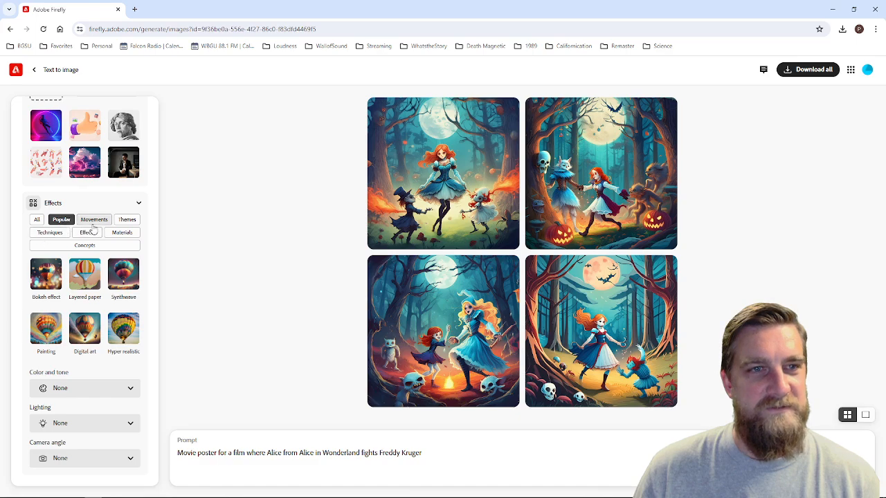
{"action": "left_click", "coordinate": [126, 220]}
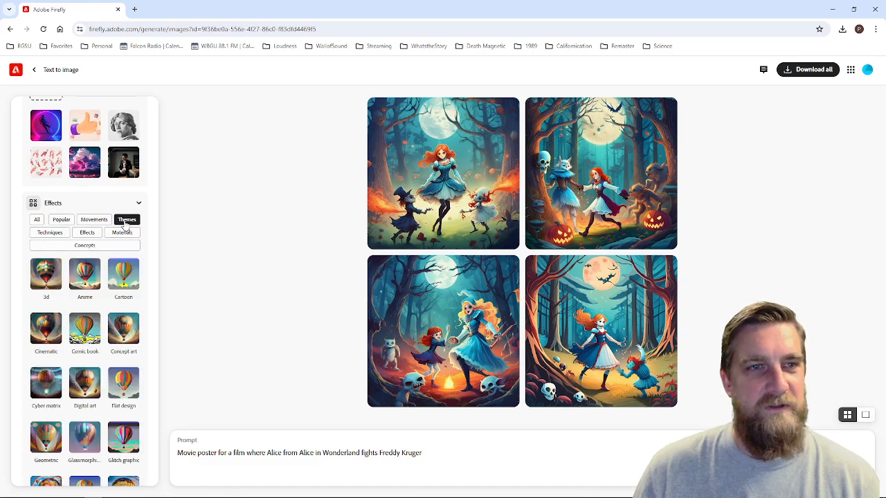
{"action": "scroll", "coordinate": [100, 322], "scroll_direction": "down", "scroll_amount": 1}
{"action": "scroll", "coordinate": [101, 322], "scroll_direction": "down", "scroll_amount": 2}
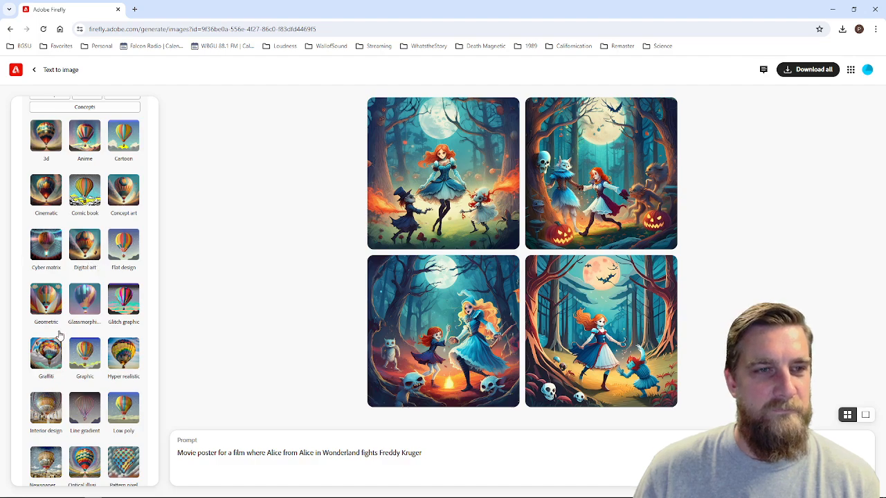
{"action": "scroll", "coordinate": [61, 398], "scroll_direction": "down", "scroll_amount": 3}
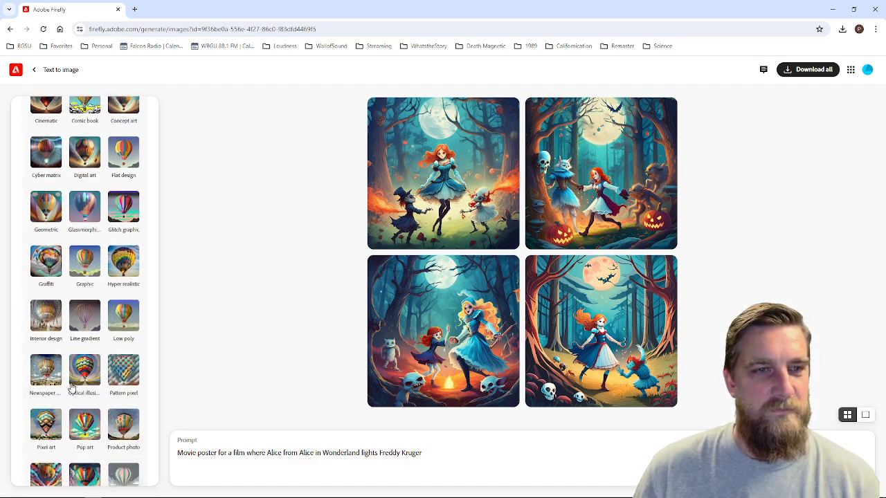
{"action": "left_click", "coordinate": [88, 425]}
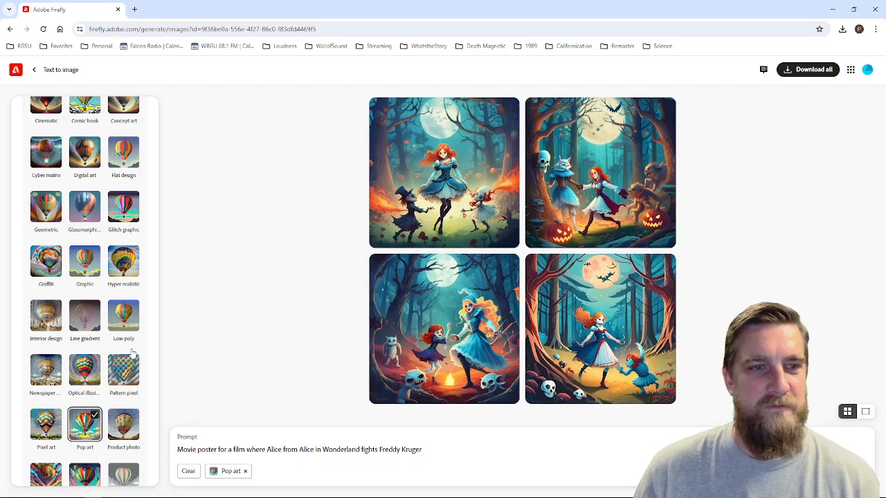
Set the color and tone to Cool tone, the lighting to Dramatic light and the camera angle to Shot from below.
{"action": "scroll", "coordinate": [132, 353], "scroll_direction": "down", "scroll_amount": 8}
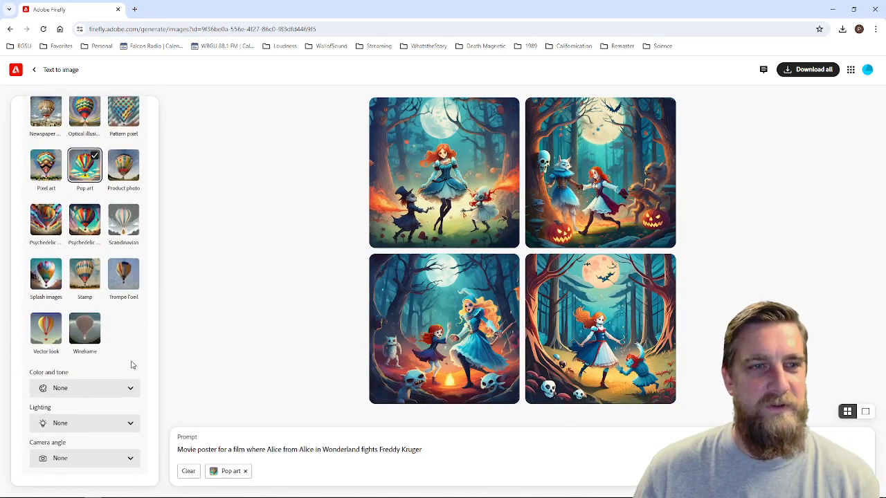
{"action": "left_click", "coordinate": [118, 390]}
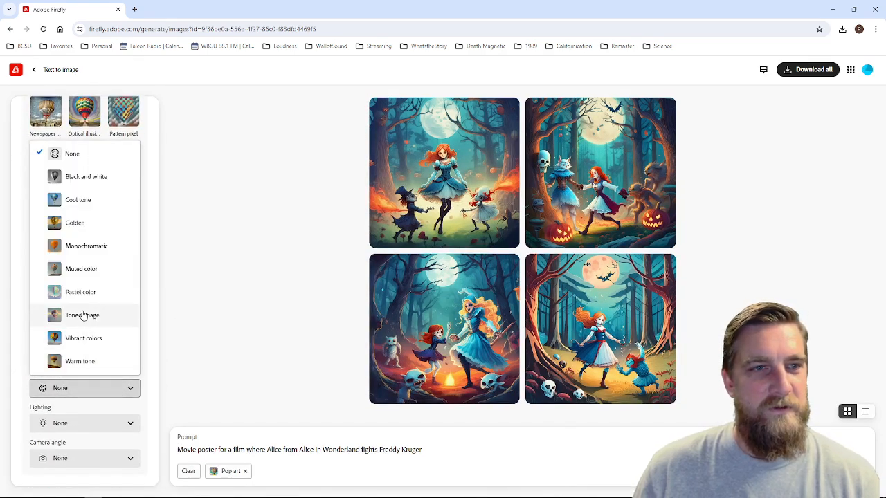
{"action": "left_click", "coordinate": [77, 200]}
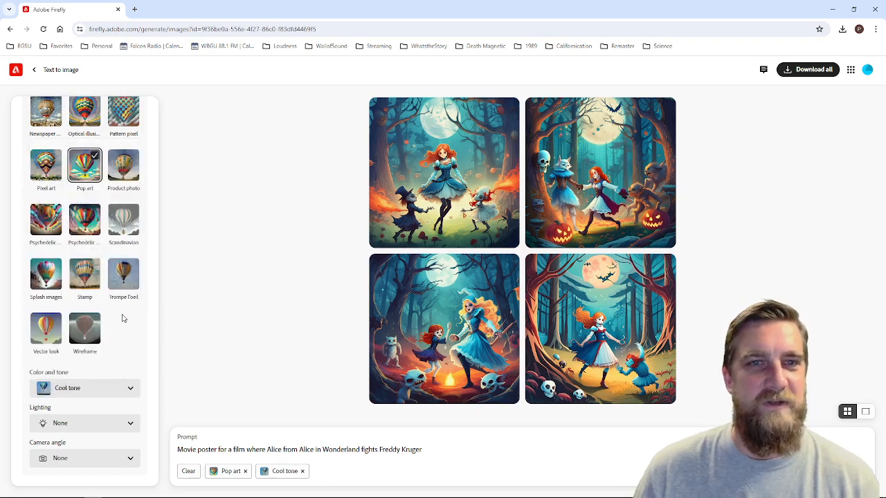
{"action": "left_click", "coordinate": [109, 424]}
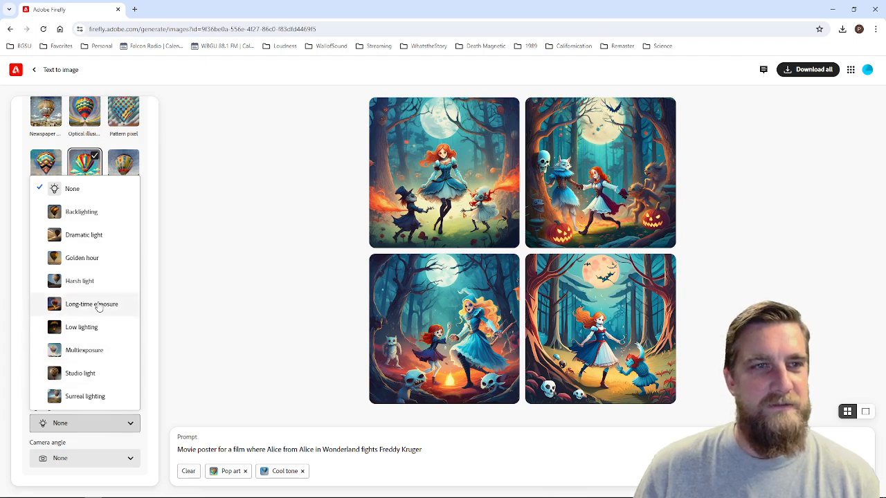
{"action": "left_click", "coordinate": [96, 238]}
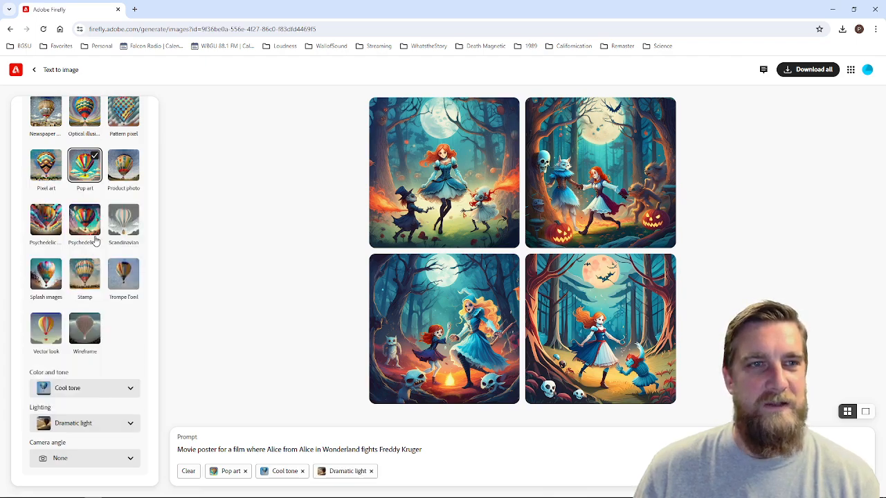
{"action": "left_click", "coordinate": [119, 467]}
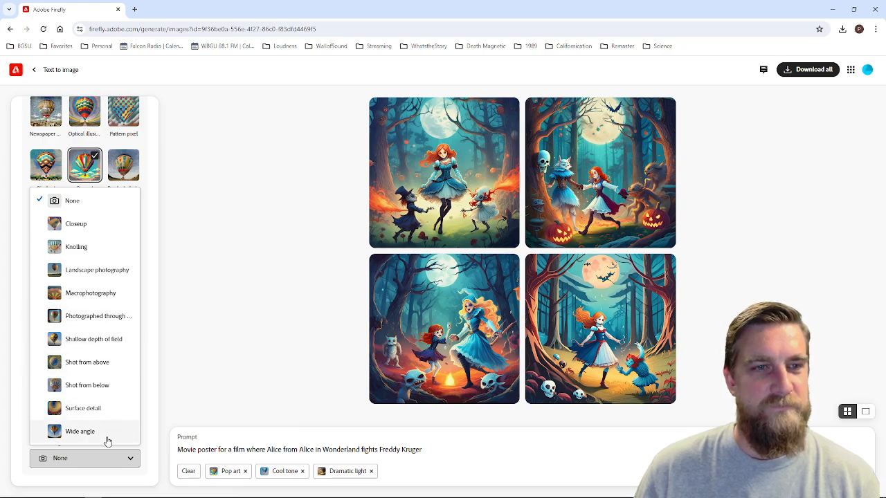
{"action": "left_click", "coordinate": [89, 386]}
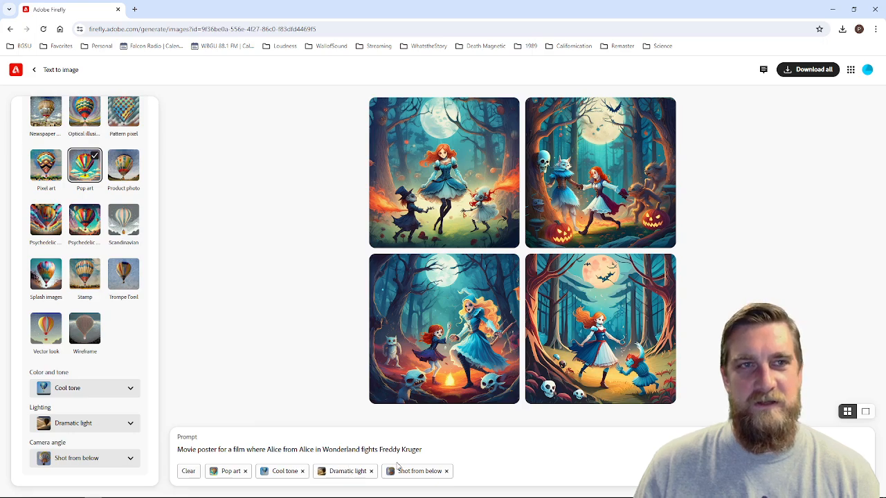
Generate new images from the Alice prompt with the four chosen style effects.
{"action": "scroll", "coordinate": [69, 265], "scroll_direction": "up", "scroll_amount": 15}
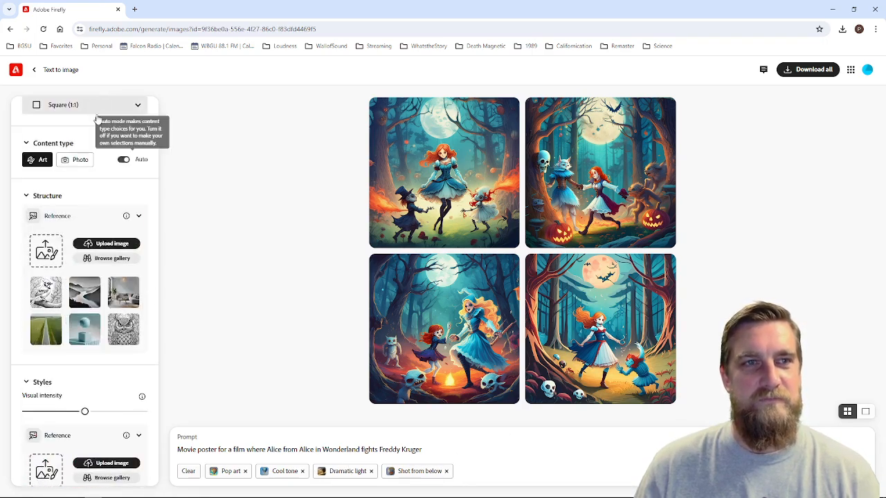
{"action": "scroll", "coordinate": [69, 365], "scroll_direction": "down", "scroll_amount": 5}
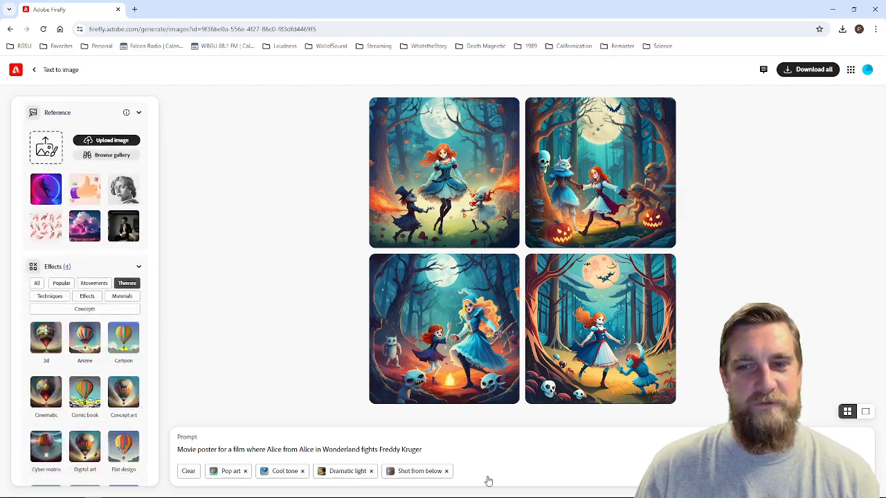
{"action": "left_click", "coordinate": [833, 457]}
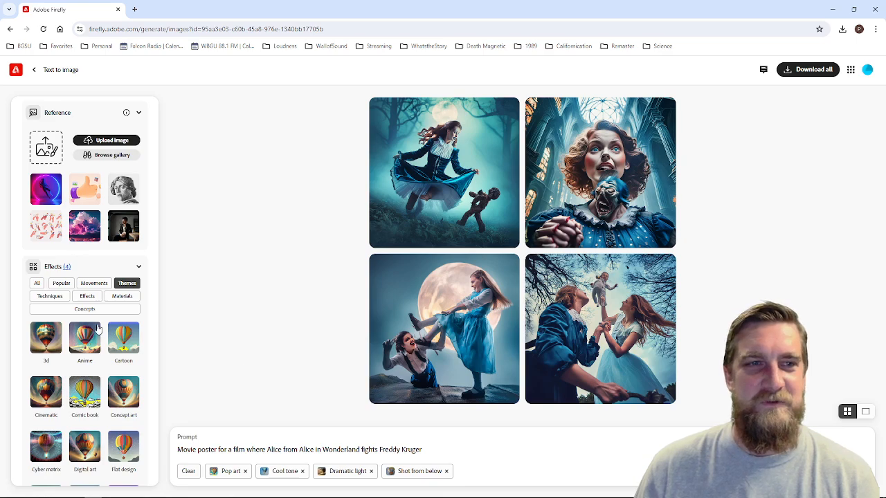
Replace "Freddy Kruger" with "evil demon" in the prompt and generate new images.
{"action": "scroll", "coordinate": [98, 326], "scroll_direction": "down", "scroll_amount": 5}
{"action": "scroll", "coordinate": [118, 344], "scroll_direction": "down", "scroll_amount": 3}
{"action": "scroll", "coordinate": [118, 344], "scroll_direction": "up", "scroll_amount": 9}
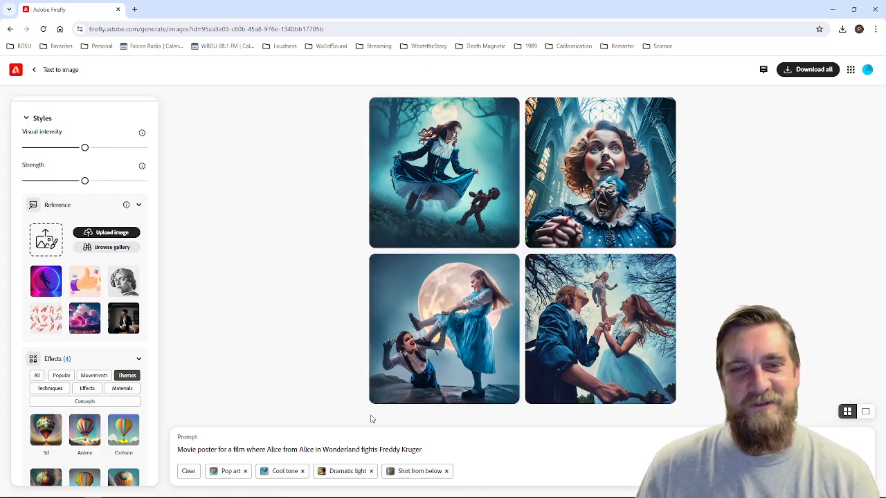
{"action": "left_click_drag", "start_coordinate": [380, 448], "coordinate": [429, 449]}
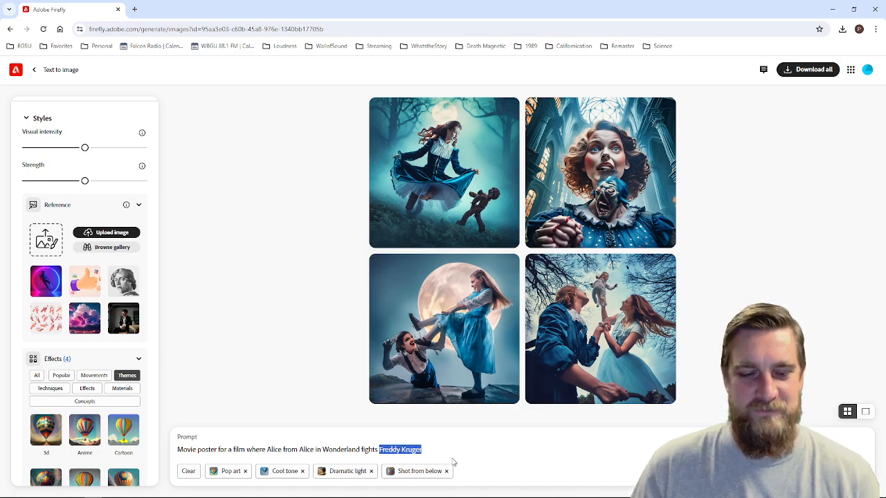
{"action": "type", "text": "evil demon"}
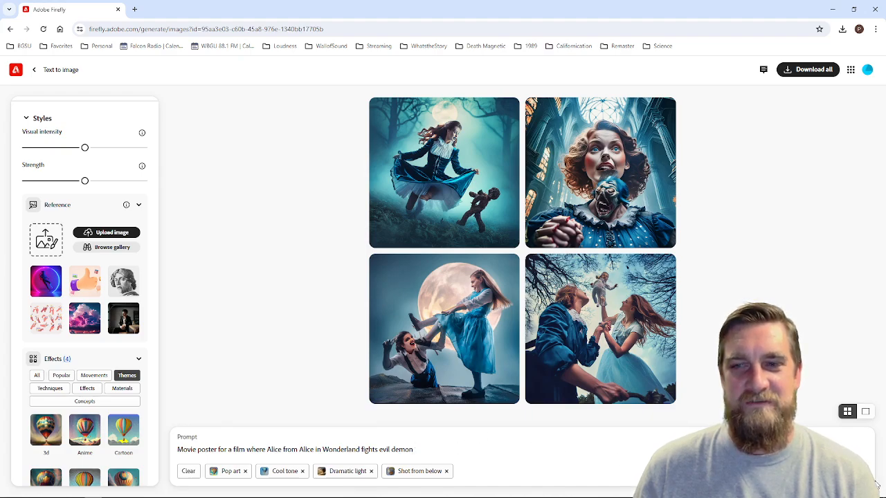
{"action": "key", "text": "Return"}
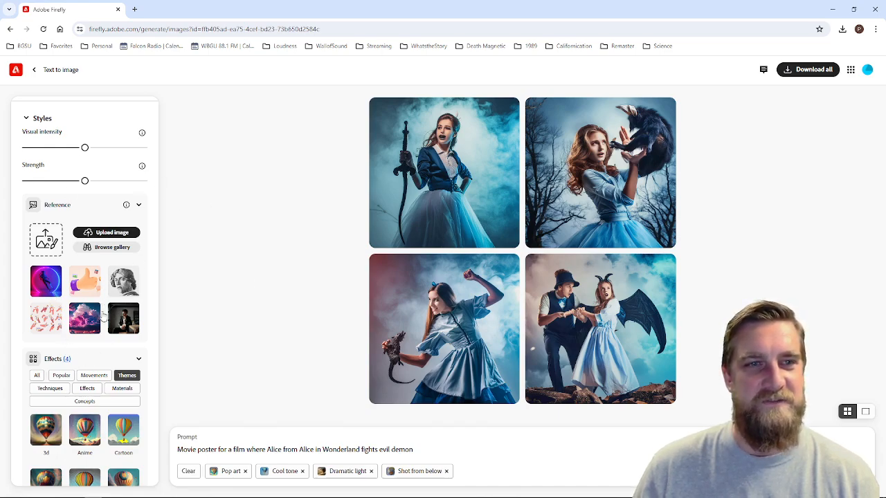
Choose the painted-face portrait from the Photo manipulation section of the reference image gallery as the style reference.
{"action": "scroll", "coordinate": [81, 285], "scroll_direction": "down", "scroll_amount": 1}
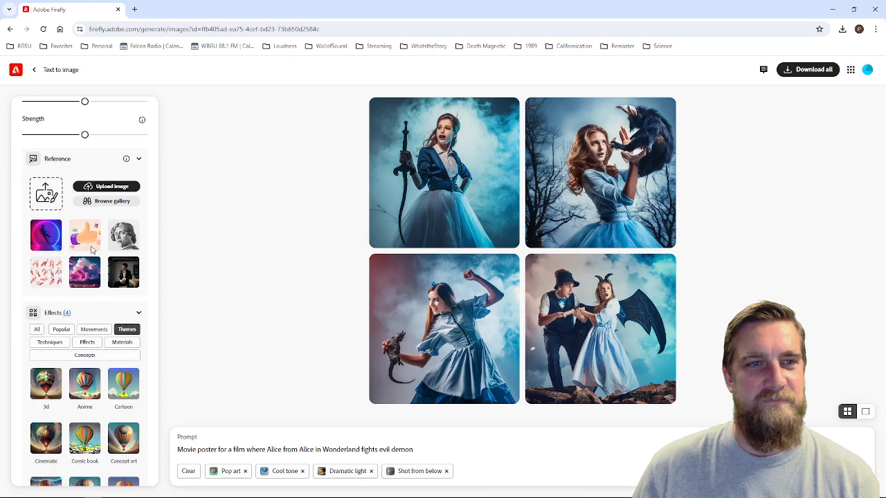
{"action": "left_click", "coordinate": [108, 208]}
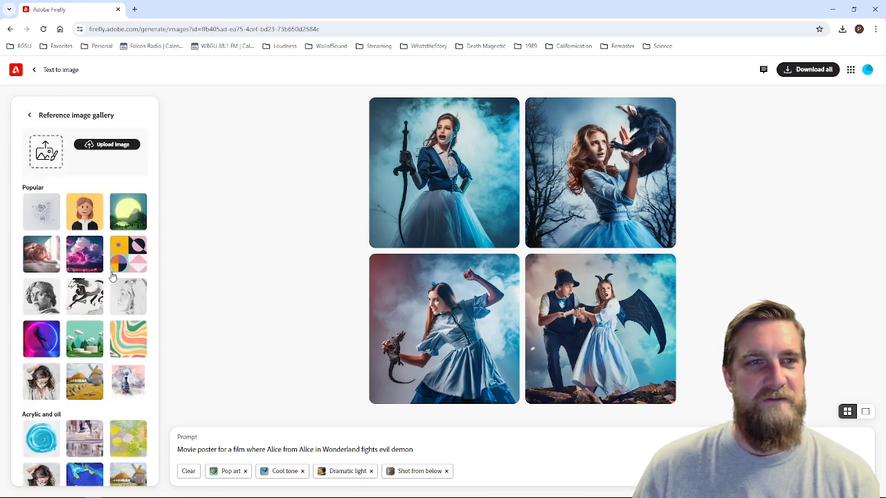
{"action": "scroll", "coordinate": [111, 277], "scroll_direction": "down", "scroll_amount": 5}
{"action": "scroll", "coordinate": [112, 277], "scroll_direction": "down", "scroll_amount": 8}
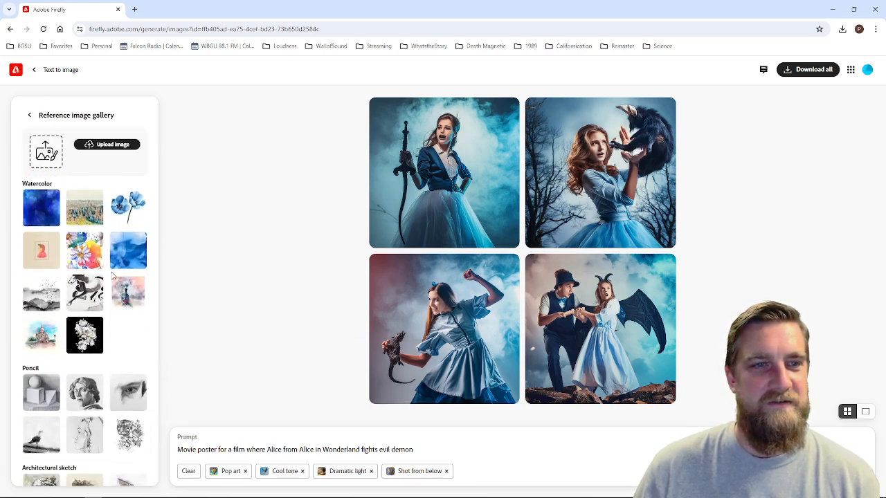
{"action": "scroll", "coordinate": [113, 277], "scroll_direction": "down", "scroll_amount": 8}
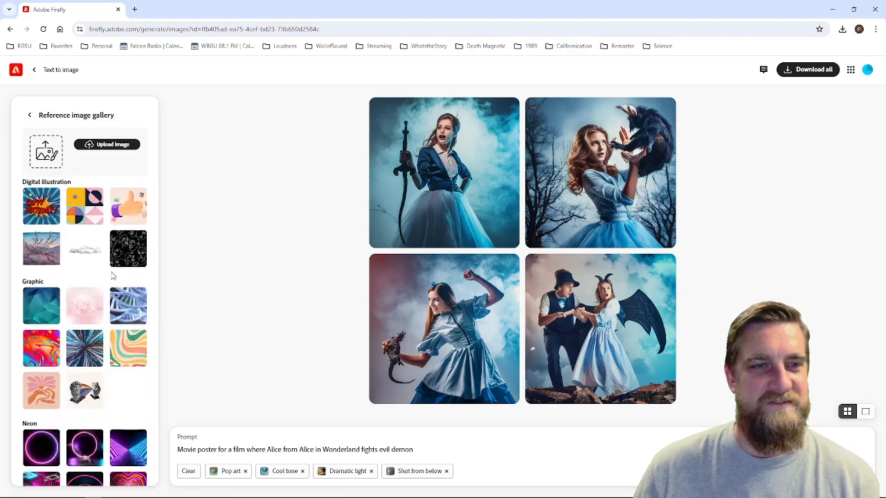
{"action": "scroll", "coordinate": [112, 276], "scroll_direction": "down", "scroll_amount": 3}
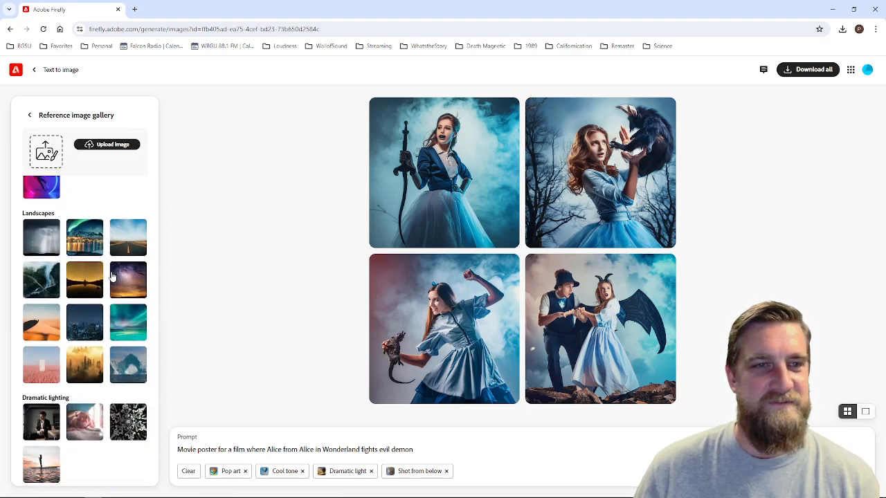
{"action": "scroll", "coordinate": [113, 276], "scroll_direction": "down", "scroll_amount": 2}
{"action": "scroll", "coordinate": [113, 276], "scroll_direction": "down", "scroll_amount": 6}
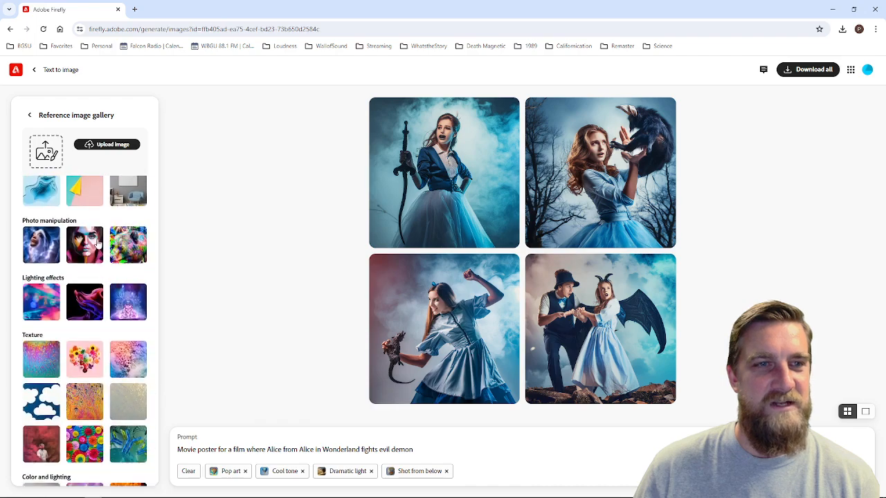
{"action": "left_click", "coordinate": [85, 244]}
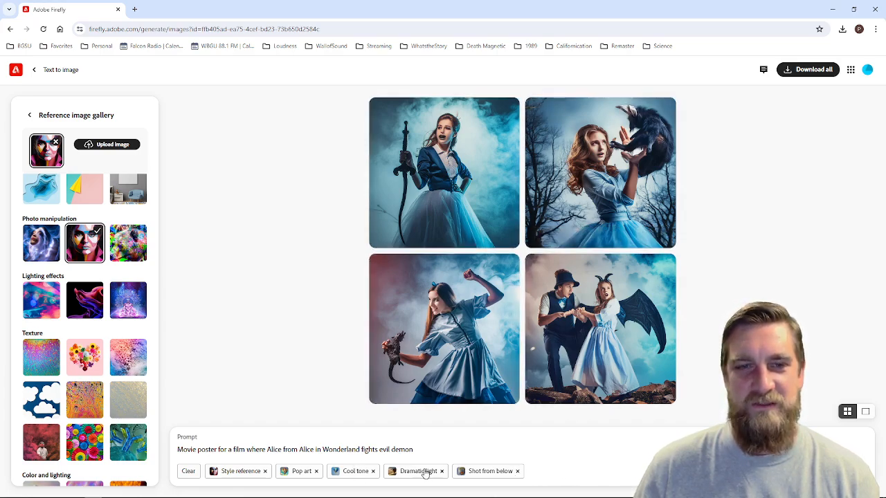
Remove the Shot from below effect and generate new images with the style reference applied.
{"action": "left_click", "coordinate": [516, 471]}
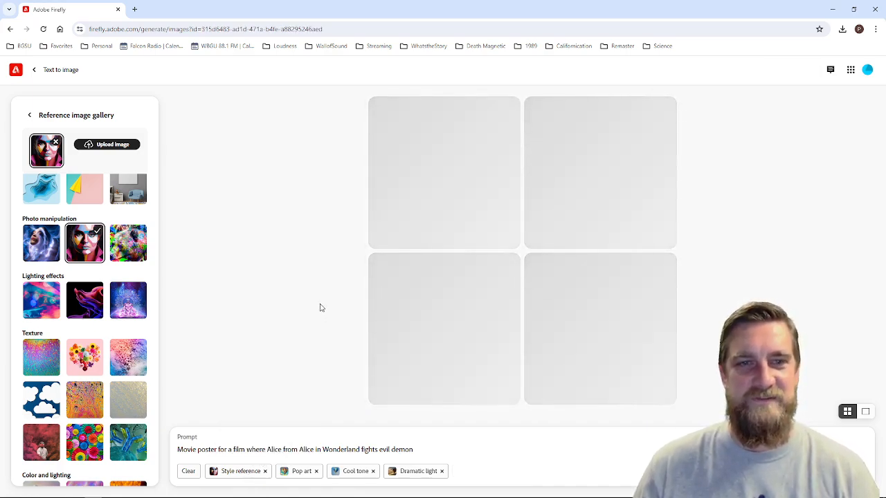
{"action": "mouse_move", "coordinate": [243, 473]}
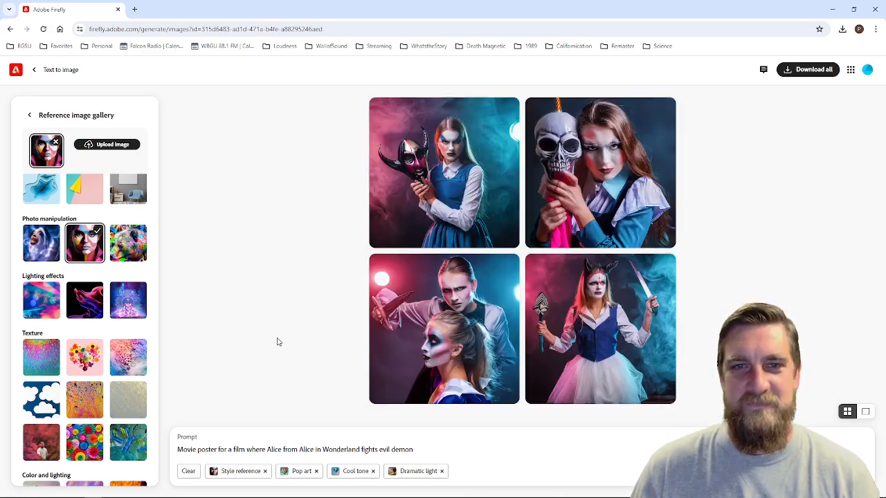
View the generated image of Alice holding a skull enlarged, and download all four images, allowing multiple file downloads.
{"action": "left_click", "coordinate": [607, 175]}
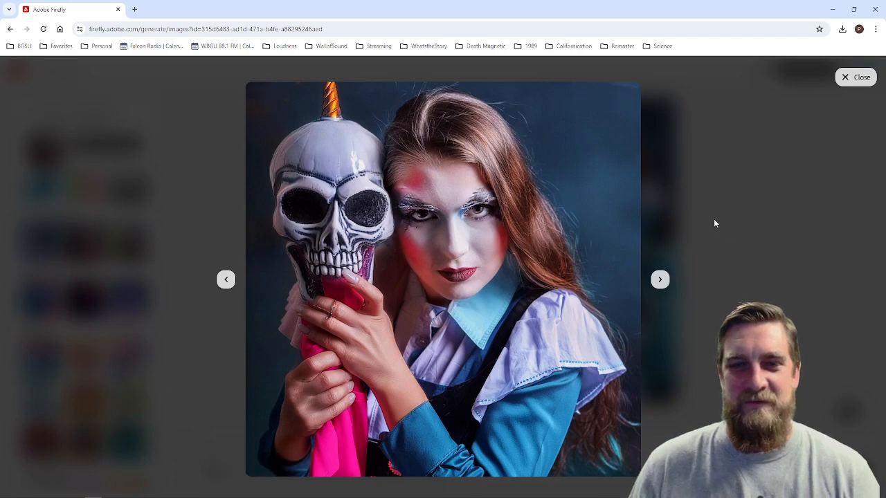
{"action": "left_click", "coordinate": [858, 78]}
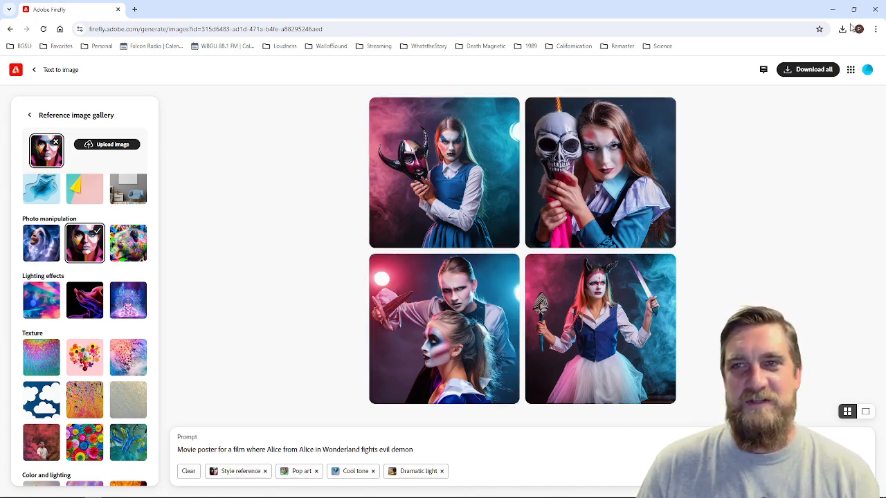
{"action": "left_click", "coordinate": [811, 70]}
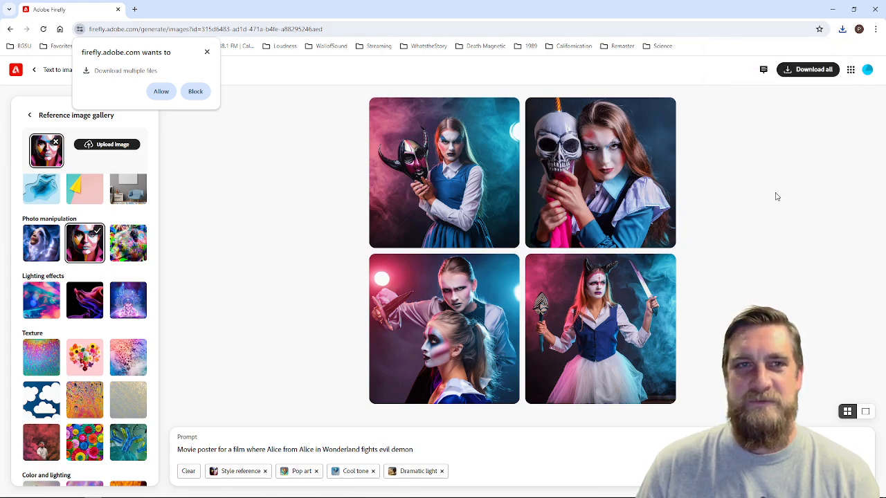
{"action": "left_click", "coordinate": [160, 91]}
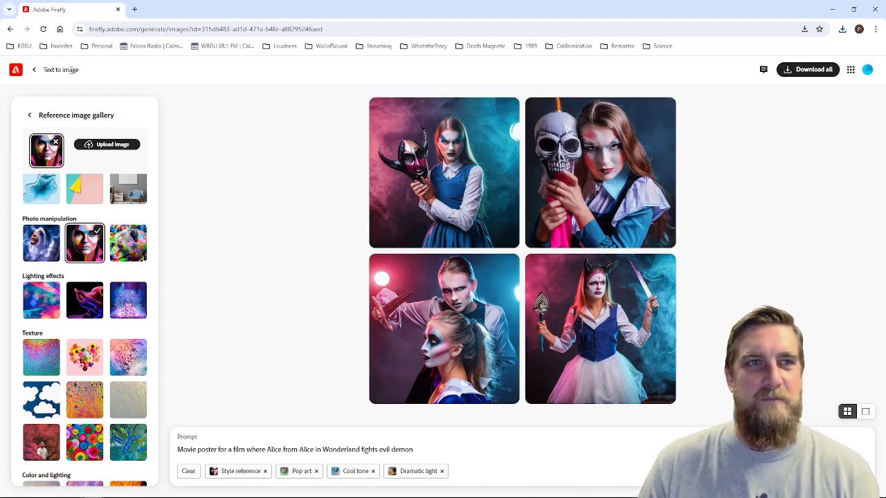
Leave Text to image and return to the generative tools on the Firefly home page.
{"action": "left_click", "coordinate": [34, 70]}
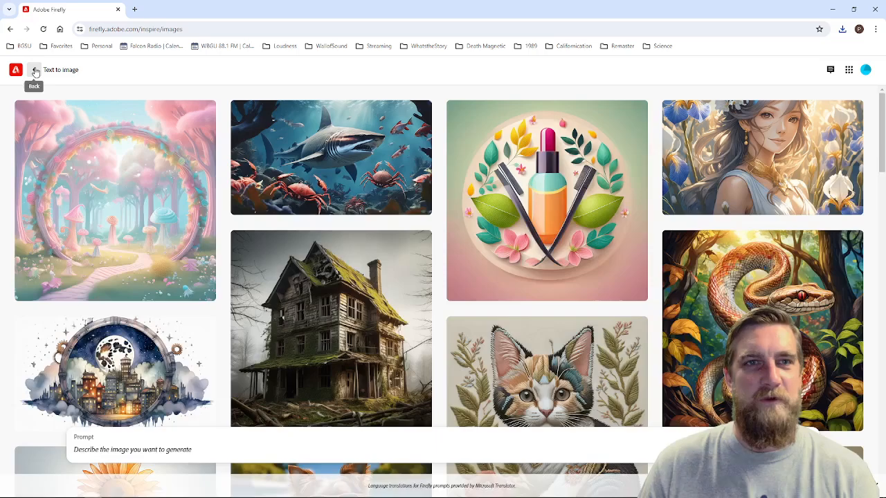
{"action": "left_click", "coordinate": [34, 70]}
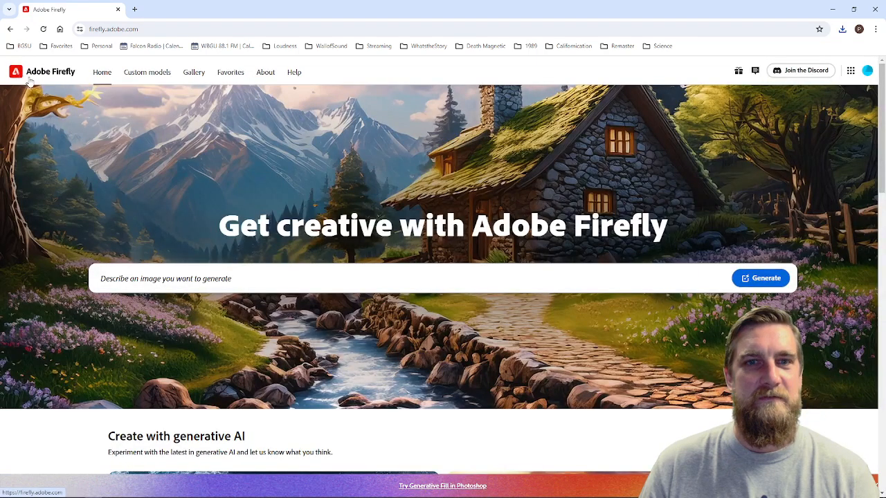
{"action": "scroll", "coordinate": [387, 278], "scroll_direction": "down", "scroll_amount": 7}
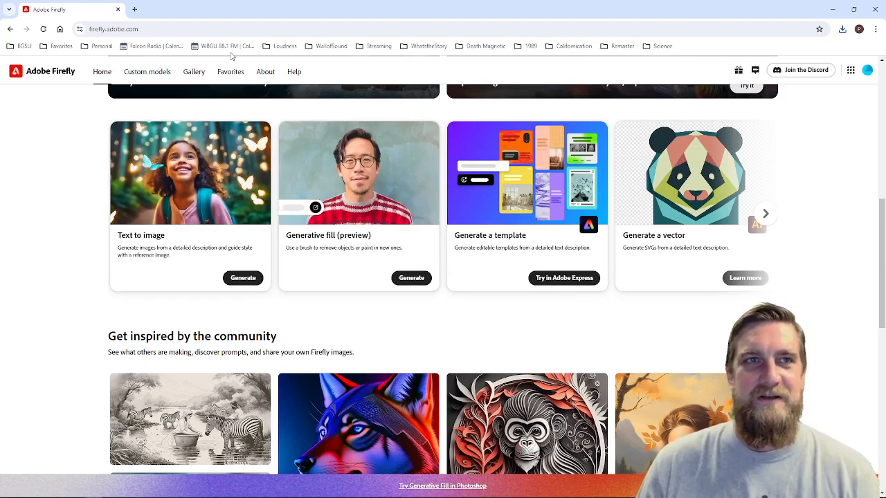
Open the Outlook mailbox in a new browser tab and download the IMG_7195.jpg attachment from the email without a subject.
{"action": "left_click", "coordinate": [135, 10]}
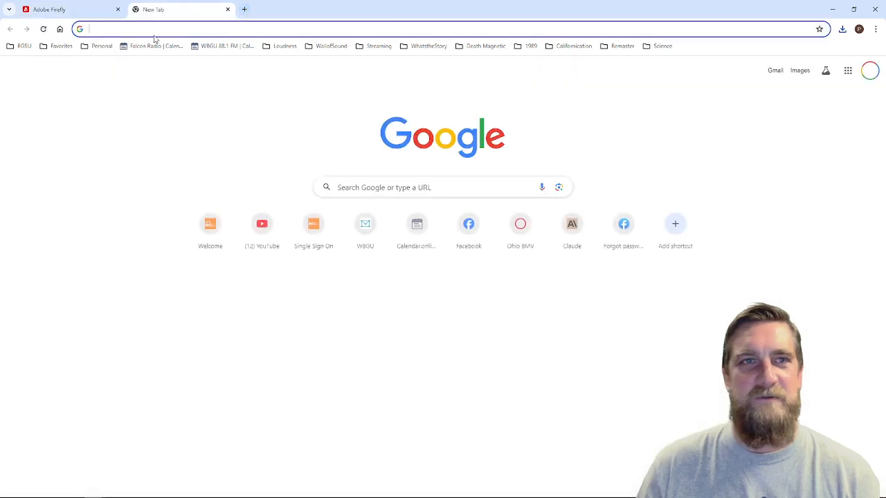
{"action": "left_click", "coordinate": [19, 45]}
{"action": "left_click", "coordinate": [31, 77]}
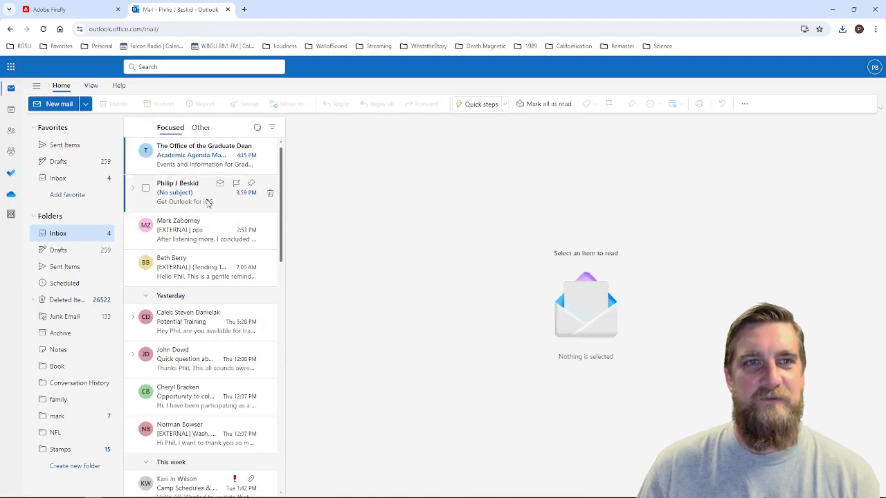
{"action": "left_click", "coordinate": [208, 202]}
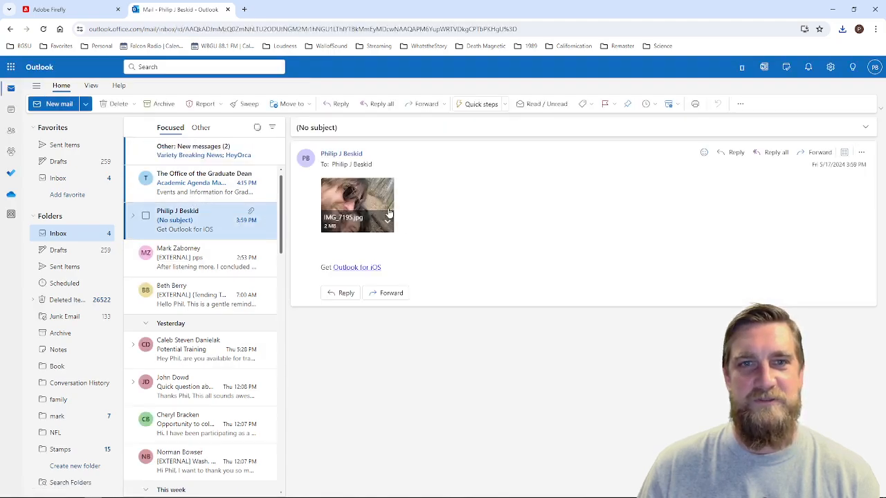
{"action": "left_click", "coordinate": [388, 223]}
{"action": "left_click", "coordinate": [269, 291]}
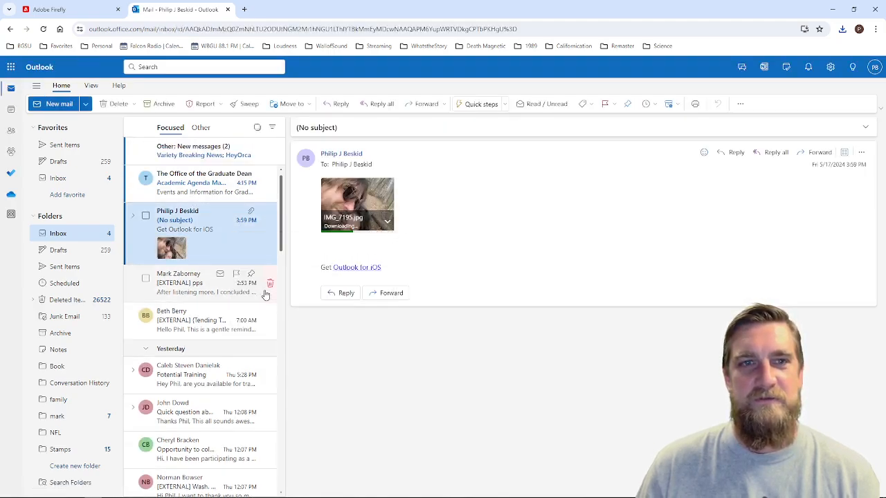
Switch back to Adobe Firefly, start Generative fill and upload IMG_7195.jpg from the Downloads folder.
{"action": "left_click", "coordinate": [62, 14]}
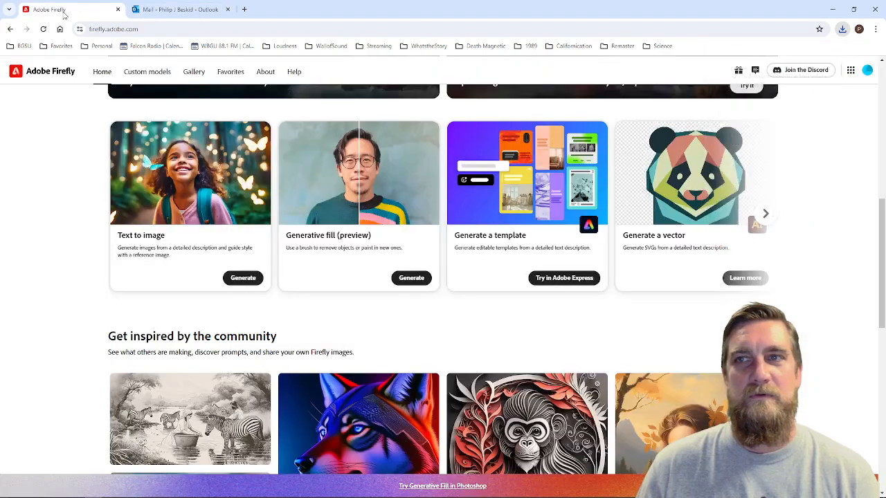
{"action": "left_click", "coordinate": [378, 274]}
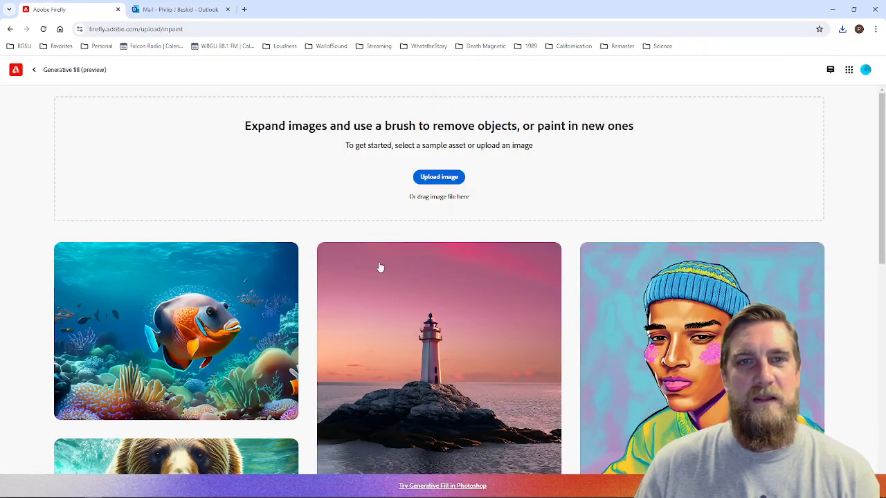
{"action": "left_click", "coordinate": [437, 178]}
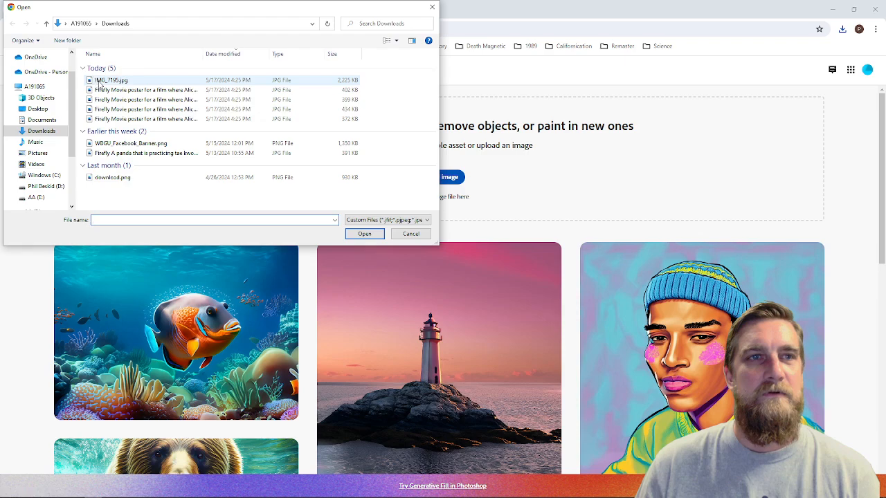
{"action": "double_click", "coordinate": [101, 84]}
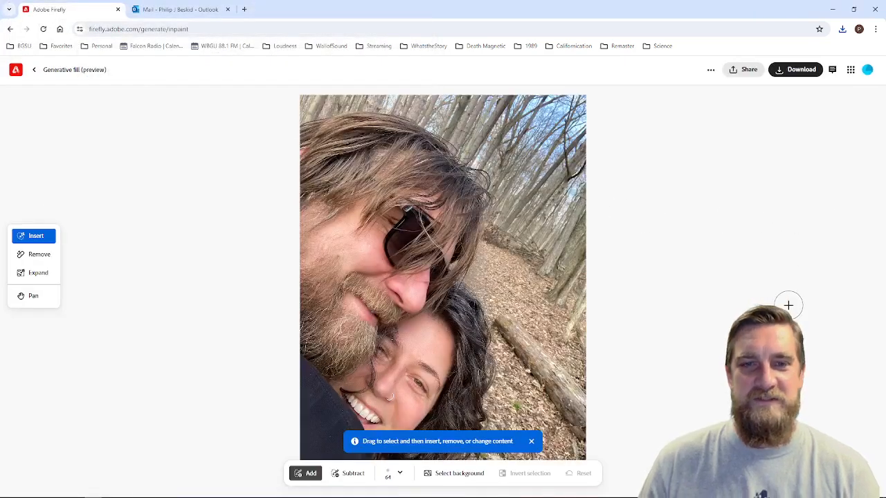
Brush over the entire woman in the photo with the Remove tool to mark her for removal.
{"action": "left_click", "coordinate": [531, 441]}
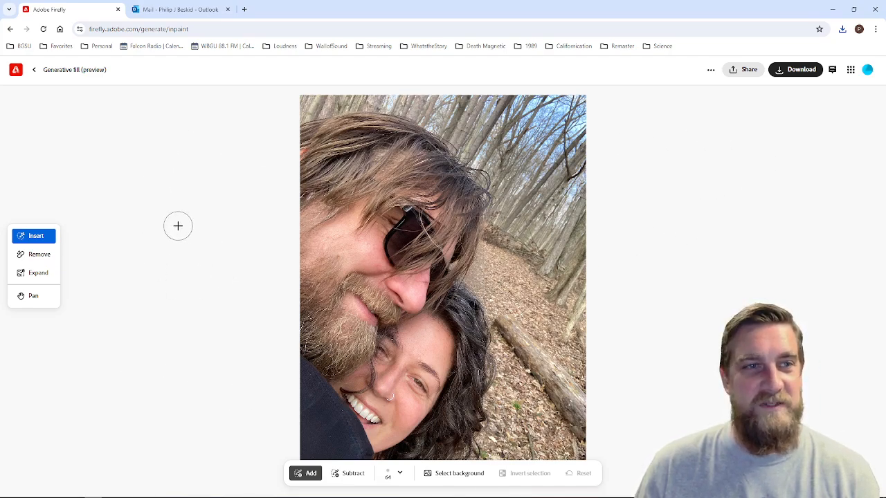
{"action": "left_click", "coordinate": [40, 256]}
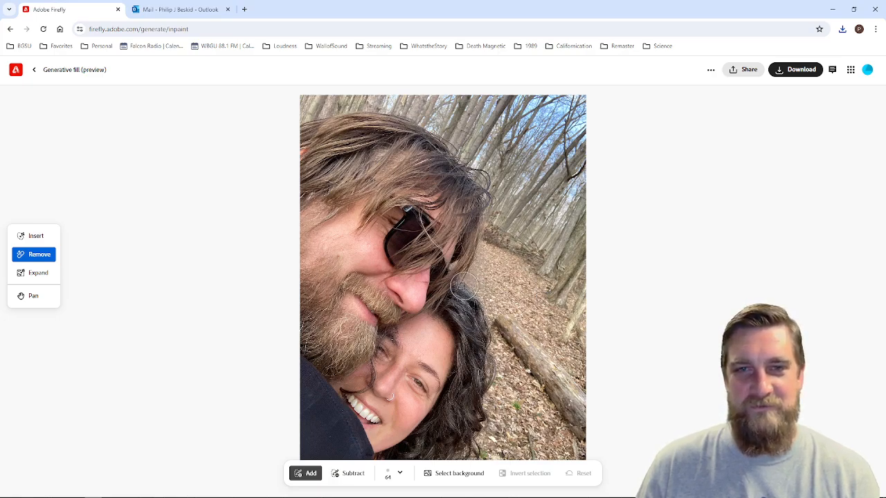
{"action": "left_click_drag", "start_coordinate": [463, 282], "coordinate": [485, 343]}
{"action": "mouse_move", "coordinate": [481, 385]}
{"action": "left_mouse_down"}
{"action": "mouse_move", "coordinate": [469, 449]}
{"action": "mouse_move", "coordinate": [391, 454]}
{"action": "mouse_move", "coordinate": [369, 413]}
{"action": "mouse_move", "coordinate": [342, 389]}
{"action": "mouse_move", "coordinate": [375, 367]}
{"action": "mouse_move", "coordinate": [394, 339]}
{"action": "mouse_move", "coordinate": [447, 318]}
{"action": "mouse_move", "coordinate": [456, 298]}
{"action": "mouse_move", "coordinate": [474, 376]}
{"action": "mouse_move", "coordinate": [473, 414]}
{"action": "mouse_move", "coordinate": [458, 436]}
{"action": "mouse_move", "coordinate": [394, 443]}
{"action": "mouse_move", "coordinate": [442, 418]}
{"action": "mouse_move", "coordinate": [464, 384]}
{"action": "mouse_move", "coordinate": [460, 341]}
{"action": "mouse_move", "coordinate": [427, 338]}
{"action": "mouse_move", "coordinate": [387, 362]}
{"action": "mouse_move", "coordinate": [374, 391]}
{"action": "mouse_move", "coordinate": [381, 424]}
{"action": "mouse_move", "coordinate": [413, 419]}
{"action": "mouse_move", "coordinate": [445, 387]}
{"action": "mouse_move", "coordinate": [445, 346]}
{"action": "mouse_move", "coordinate": [417, 409]}
{"action": "mouse_move", "coordinate": [392, 411]}
{"action": "mouse_move", "coordinate": [411, 367]}
{"action": "left_mouse_up"}
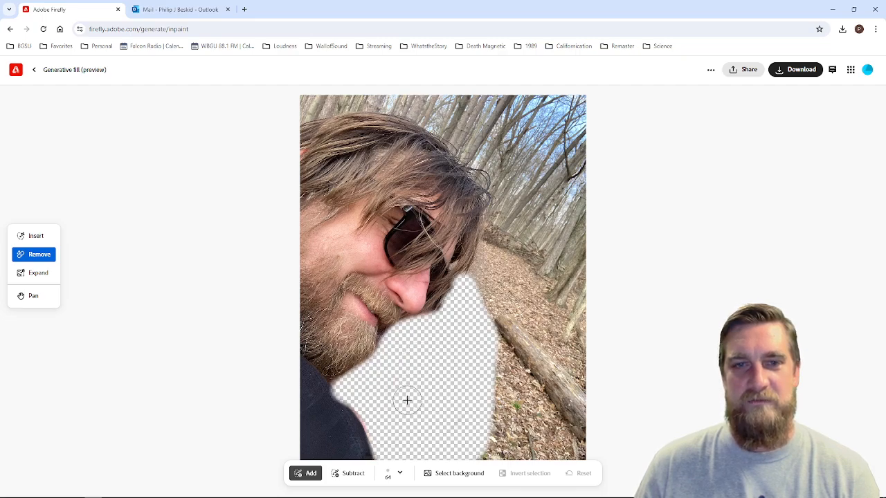
{"action": "left_click_drag", "start_coordinate": [407, 400], "coordinate": [410, 403]}
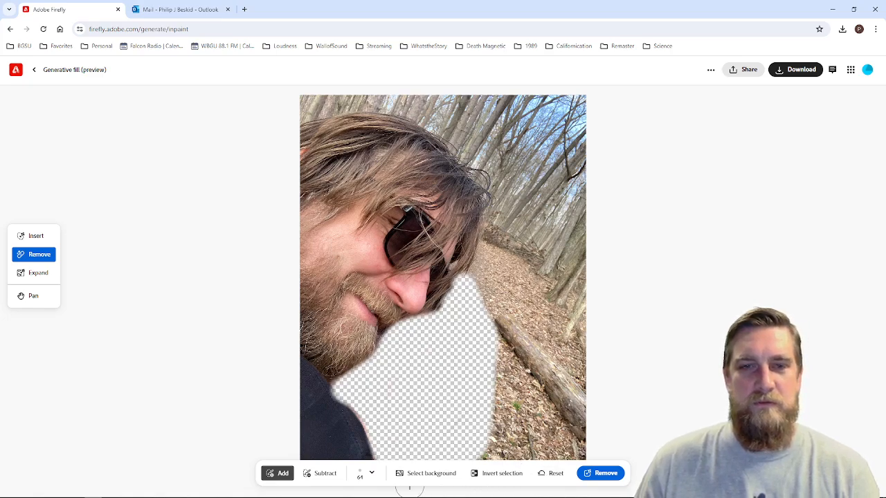
Try the removal of the brushed-over woman, examine the generated photo and discard the result.
{"action": "left_click", "coordinate": [597, 476]}
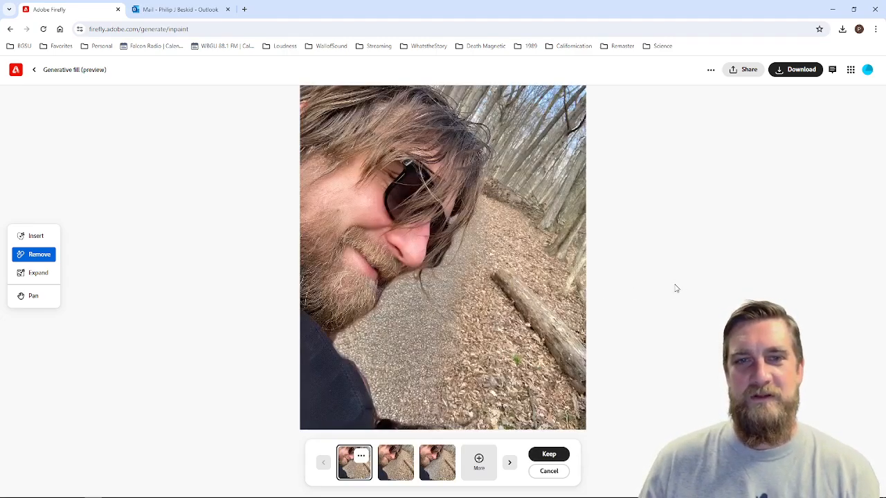
{"action": "scroll", "coordinate": [492, 269], "scroll_direction": "up", "scroll_amount": 2}
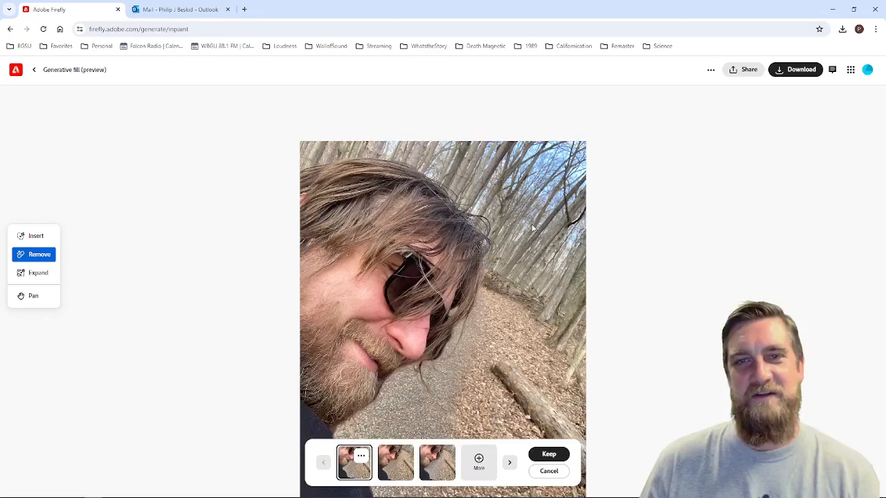
{"action": "scroll", "coordinate": [533, 228], "scroll_direction": "down", "scroll_amount": 1}
{"action": "scroll", "coordinate": [534, 223], "scroll_direction": "down", "scroll_amount": 1}
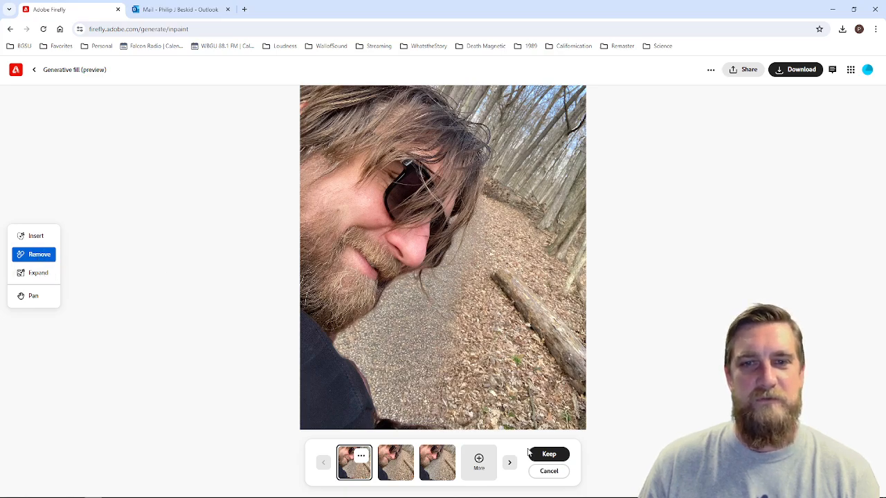
{"action": "left_click", "coordinate": [547, 471]}
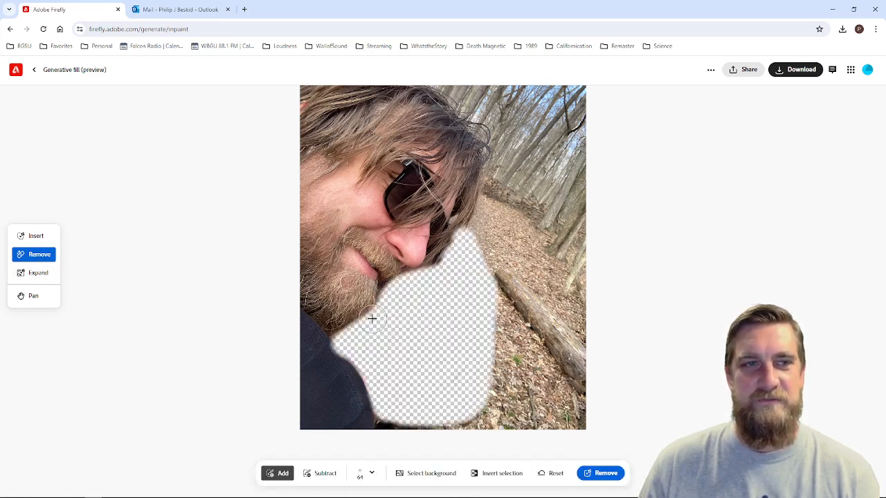
Extend the brushed removal area over the whole forest background, leaving only the man in the photo.
{"action": "mouse_move", "coordinate": [481, 235]}
{"action": "left_mouse_down"}
{"action": "mouse_move", "coordinate": [507, 132]}
{"action": "mouse_move", "coordinate": [498, 114]}
{"action": "mouse_move", "coordinate": [449, 86]}
{"action": "mouse_move", "coordinate": [558, 84]}
{"action": "mouse_move", "coordinate": [583, 111]}
{"action": "mouse_move", "coordinate": [587, 277]}
{"action": "mouse_move", "coordinate": [563, 144]}
{"action": "mouse_move", "coordinate": [564, 93]}
{"action": "mouse_move", "coordinate": [503, 103]}
{"action": "mouse_move", "coordinate": [578, 112]}
{"action": "mouse_move", "coordinate": [588, 306]}
{"action": "mouse_move", "coordinate": [570, 431]}
{"action": "mouse_move", "coordinate": [582, 408]}
{"action": "mouse_move", "coordinate": [583, 422]}
{"action": "mouse_move", "coordinate": [381, 417]}
{"action": "left_mouse_up"}
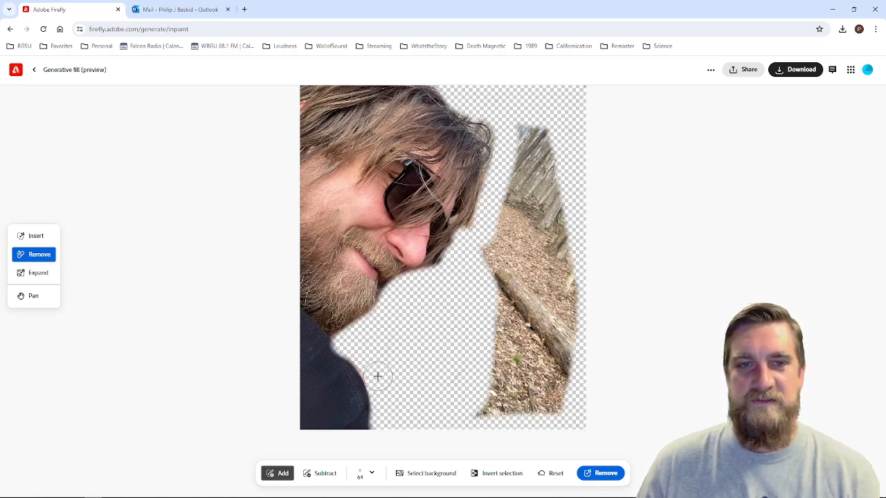
{"action": "mouse_move", "coordinate": [364, 358]}
{"action": "left_mouse_down"}
{"action": "mouse_move", "coordinate": [385, 388]}
{"action": "mouse_move", "coordinate": [470, 409]}
{"action": "mouse_move", "coordinate": [527, 413]}
{"action": "mouse_move", "coordinate": [557, 401]}
{"action": "mouse_move", "coordinate": [565, 246]}
{"action": "mouse_move", "coordinate": [557, 175]}
{"action": "mouse_move", "coordinate": [538, 123]}
{"action": "mouse_move", "coordinate": [525, 128]}
{"action": "mouse_move", "coordinate": [482, 260]}
{"action": "left_mouse_up"}
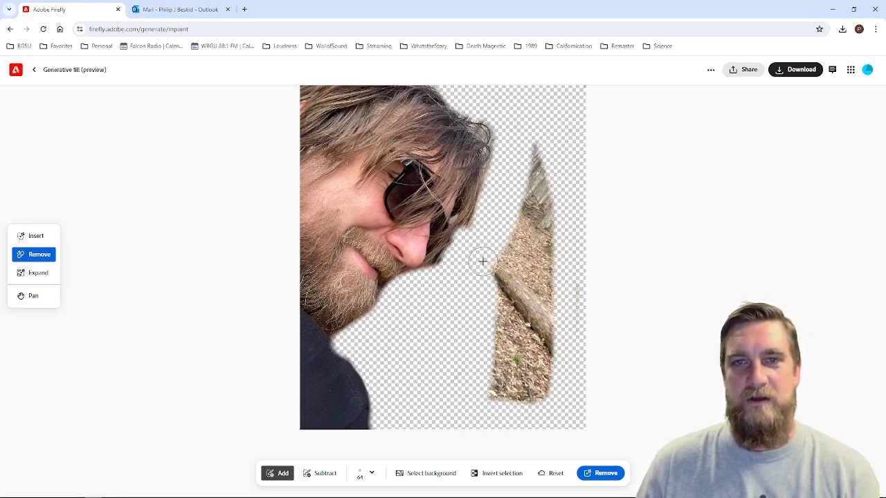
{"action": "mouse_move", "coordinate": [514, 189]}
{"action": "left_mouse_down"}
{"action": "mouse_move", "coordinate": [534, 161]}
{"action": "mouse_move", "coordinate": [535, 391]}
{"action": "mouse_move", "coordinate": [529, 402]}
{"action": "mouse_move", "coordinate": [479, 390]}
{"action": "mouse_move", "coordinate": [554, 378]}
{"action": "mouse_move", "coordinate": [547, 394]}
{"action": "mouse_move", "coordinate": [584, 221]}
{"action": "left_mouse_up"}
{"action": "mouse_move", "coordinate": [567, 355]}
{"action": "left_mouse_down"}
{"action": "mouse_move", "coordinate": [550, 245]}
{"action": "mouse_move", "coordinate": [550, 147]}
{"action": "mouse_move", "coordinate": [516, 237]}
{"action": "mouse_move", "coordinate": [490, 375]}
{"action": "mouse_move", "coordinate": [508, 366]}
{"action": "mouse_move", "coordinate": [519, 257]}
{"action": "mouse_move", "coordinate": [522, 379]}
{"action": "mouse_move", "coordinate": [524, 340]}
{"action": "mouse_move", "coordinate": [500, 258]}
{"action": "mouse_move", "coordinate": [522, 174]}
{"action": "left_mouse_up"}
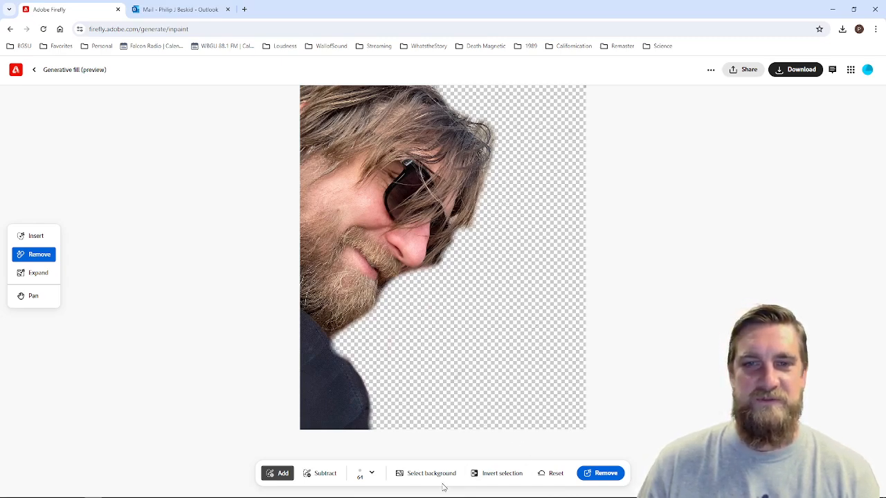
Remove the marked woman and forest background from the photo and keep the first generated result.
{"action": "left_click", "coordinate": [596, 475]}
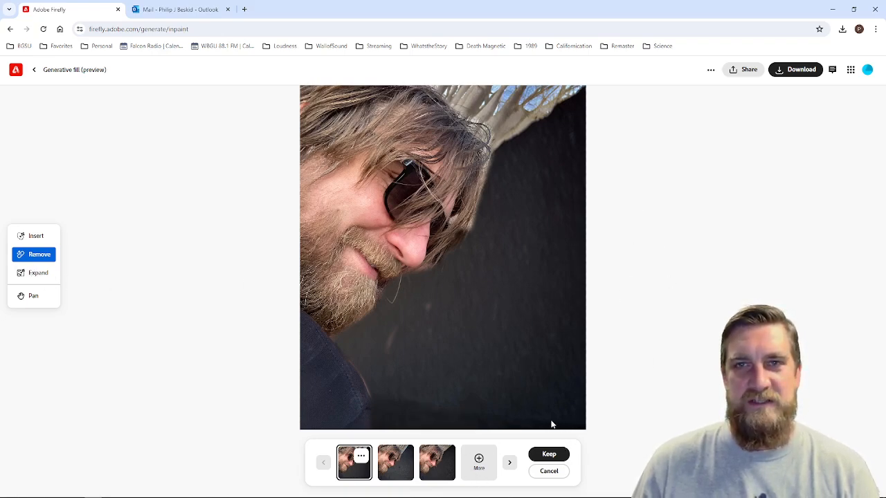
{"action": "left_click", "coordinate": [552, 454]}
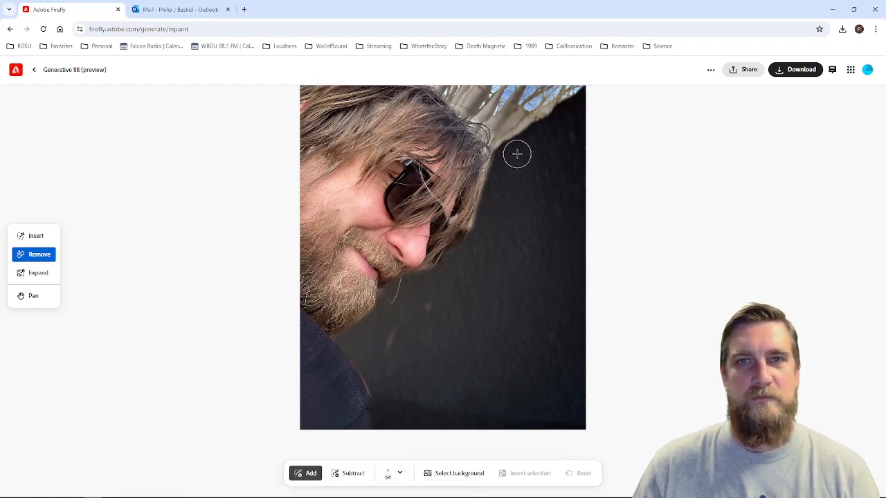
Brush over the entire generated background around the man with the Remove tool at brush size 64.
{"action": "mouse_move", "coordinate": [526, 99]}
{"action": "left_mouse_down"}
{"action": "mouse_move", "coordinate": [582, 91]}
{"action": "mouse_move", "coordinate": [449, 85]}
{"action": "mouse_move", "coordinate": [469, 105]}
{"action": "mouse_move", "coordinate": [499, 109]}
{"action": "mouse_move", "coordinate": [506, 151]}
{"action": "left_mouse_up"}
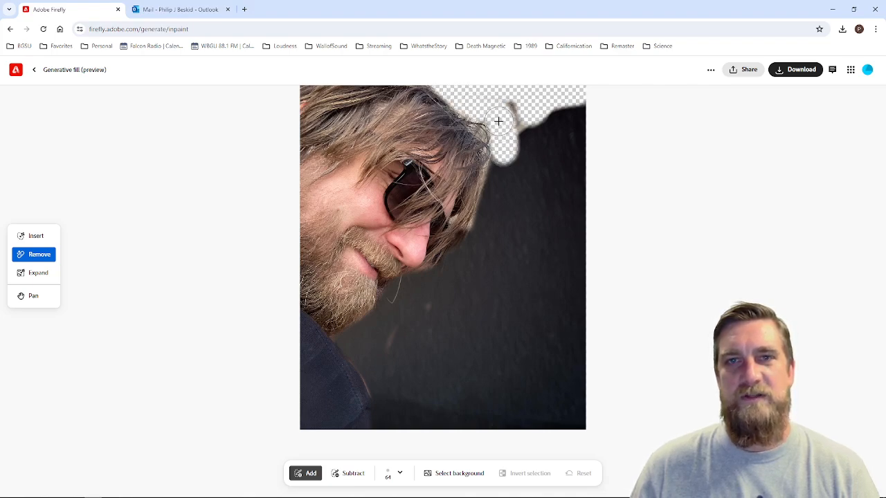
{"action": "mouse_move", "coordinate": [495, 116]}
{"action": "left_mouse_down"}
{"action": "mouse_move", "coordinate": [540, 118]}
{"action": "mouse_move", "coordinate": [575, 95]}
{"action": "mouse_move", "coordinate": [587, 386]}
{"action": "mouse_move", "coordinate": [579, 424]}
{"action": "mouse_move", "coordinate": [382, 425]}
{"action": "mouse_move", "coordinate": [377, 384]}
{"action": "mouse_move", "coordinate": [350, 338]}
{"action": "mouse_move", "coordinate": [399, 289]}
{"action": "mouse_move", "coordinate": [469, 256]}
{"action": "mouse_move", "coordinate": [519, 128]}
{"action": "mouse_move", "coordinate": [524, 239]}
{"action": "mouse_move", "coordinate": [546, 134]}
{"action": "mouse_move", "coordinate": [563, 131]}
{"action": "mouse_move", "coordinate": [574, 286]}
{"action": "mouse_move", "coordinate": [552, 462]}
{"action": "left_mouse_up"}
{"action": "mouse_move", "coordinate": [471, 447]}
{"action": "left_mouse_down"}
{"action": "mouse_move", "coordinate": [418, 409]}
{"action": "mouse_move", "coordinate": [551, 405]}
{"action": "mouse_move", "coordinate": [505, 392]}
{"action": "mouse_move", "coordinate": [555, 383]}
{"action": "mouse_move", "coordinate": [560, 195]}
{"action": "mouse_move", "coordinate": [548, 223]}
{"action": "mouse_move", "coordinate": [528, 400]}
{"action": "mouse_move", "coordinate": [530, 182]}
{"action": "mouse_move", "coordinate": [512, 178]}
{"action": "mouse_move", "coordinate": [508, 368]}
{"action": "mouse_move", "coordinate": [521, 272]}
{"action": "mouse_move", "coordinate": [499, 220]}
{"action": "mouse_move", "coordinate": [450, 291]}
{"action": "mouse_move", "coordinate": [389, 320]}
{"action": "mouse_move", "coordinate": [371, 346]}
{"action": "mouse_move", "coordinate": [386, 400]}
{"action": "mouse_move", "coordinate": [503, 352]}
{"action": "mouse_move", "coordinate": [492, 245]}
{"action": "mouse_move", "coordinate": [495, 309]}
{"action": "mouse_move", "coordinate": [477, 372]}
{"action": "mouse_move", "coordinate": [402, 387]}
{"action": "mouse_move", "coordinate": [396, 338]}
{"action": "mouse_move", "coordinate": [477, 295]}
{"action": "mouse_move", "coordinate": [475, 340]}
{"action": "mouse_move", "coordinate": [417, 358]}
{"action": "mouse_move", "coordinate": [460, 349]}
{"action": "mouse_move", "coordinate": [470, 322]}
{"action": "mouse_move", "coordinate": [413, 332]}
{"action": "mouse_move", "coordinate": [469, 359]}
{"action": "left_mouse_up"}
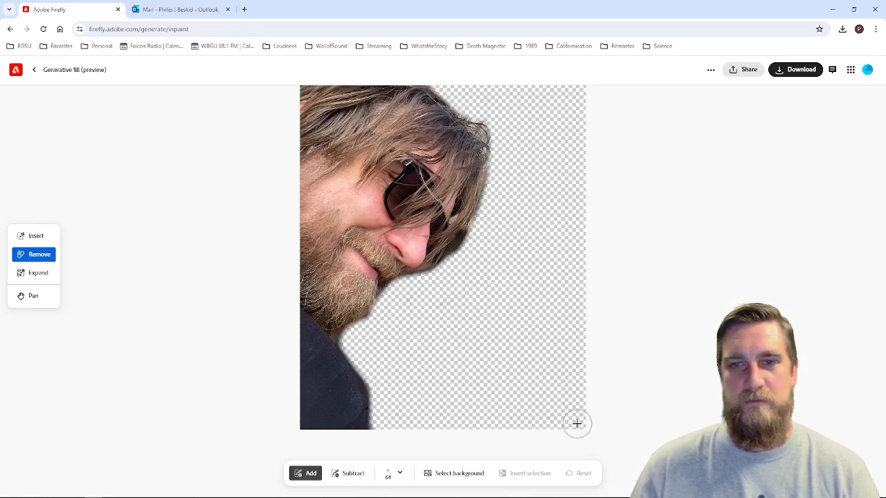
{"action": "left_click", "coordinate": [547, 413]}
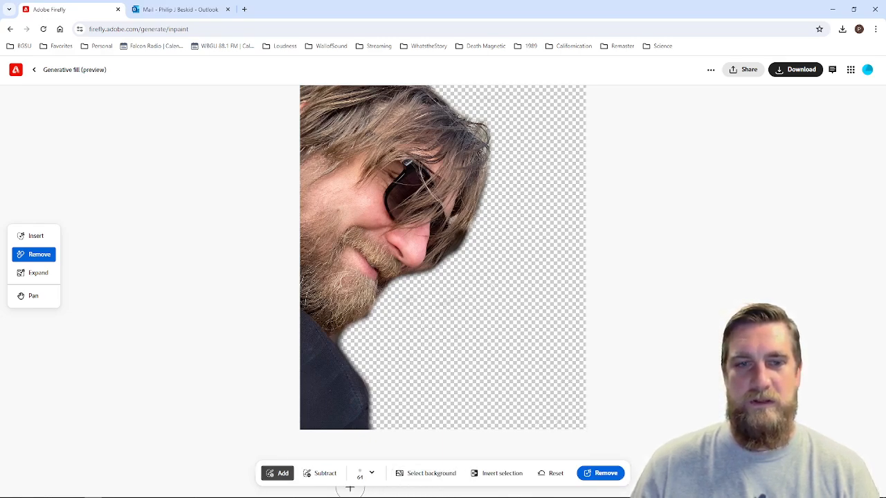
Try removing the brushed background, compare the three generated variations, discard them and reset the selection.
{"action": "left_click", "coordinate": [315, 474]}
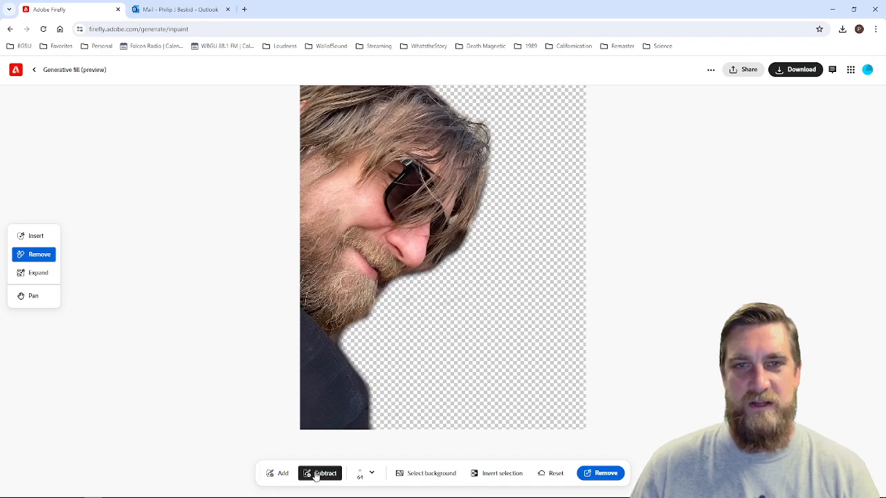
{"action": "left_click", "coordinate": [604, 476]}
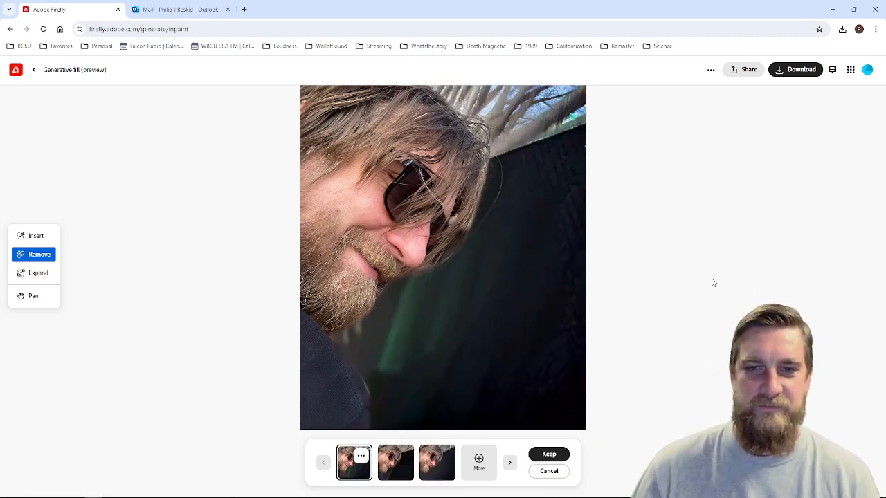
{"action": "left_click", "coordinate": [508, 463]}
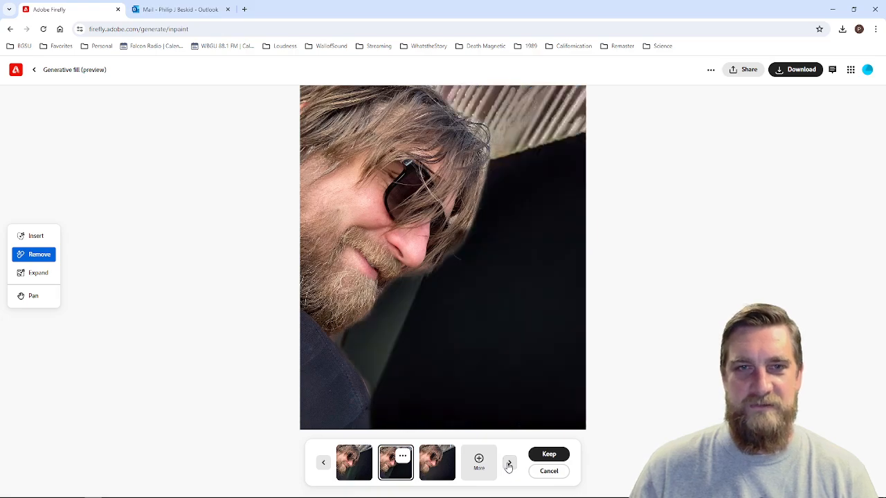
{"action": "left_click", "coordinate": [508, 463]}
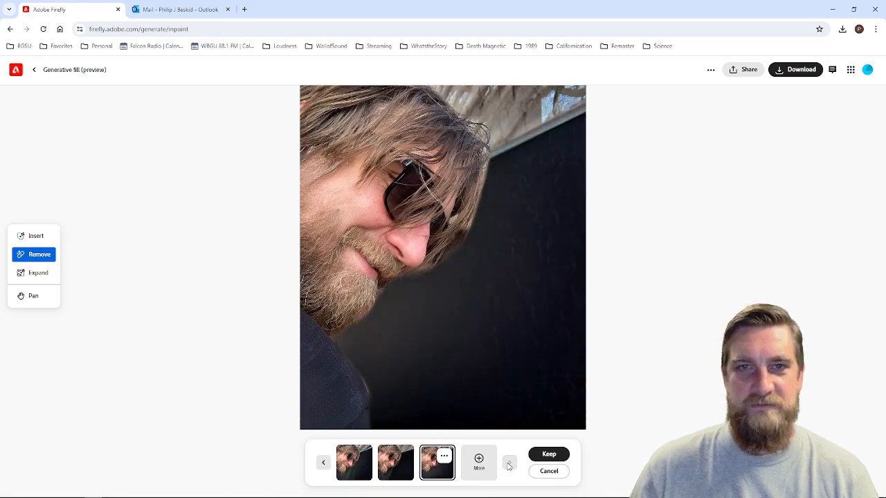
{"action": "left_click", "coordinate": [544, 471]}
{"action": "left_click", "coordinate": [559, 474]}
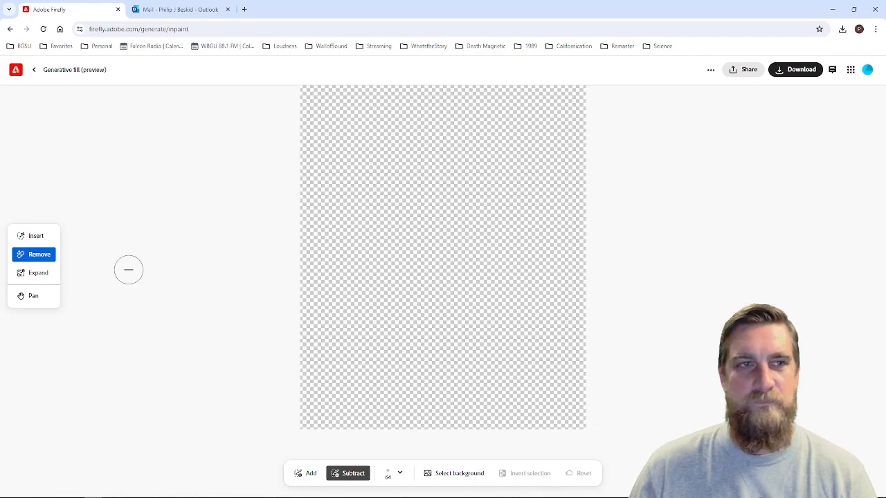
Go back to the Generative fill start page and upload the original photo of the couple again.
{"action": "left_click", "coordinate": [36, 72]}
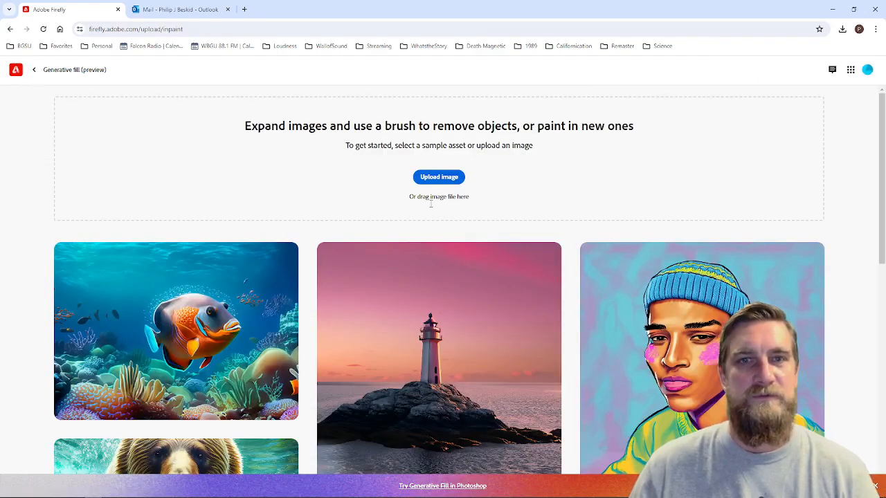
{"action": "left_click", "coordinate": [422, 178]}
{"action": "double_click", "coordinate": [111, 80]}
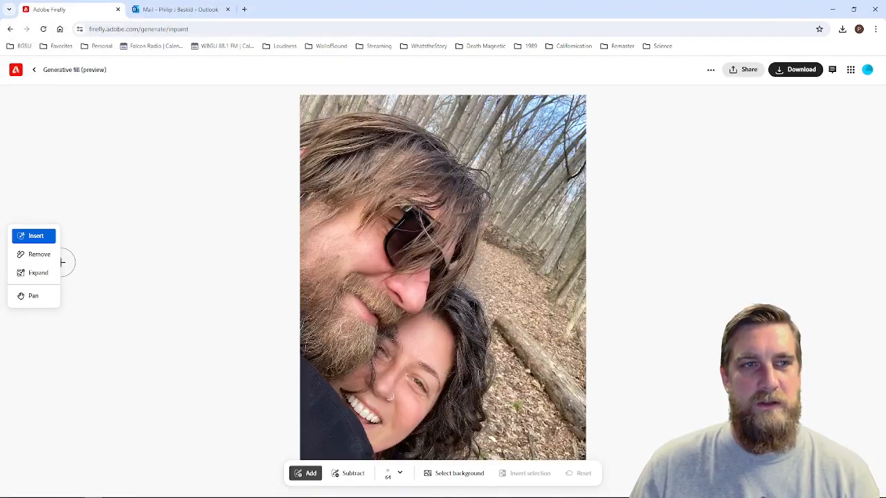
Expand the photo's canvas to the Landscape (4:3) format and generate the fill without a prompt.
{"action": "left_click", "coordinate": [37, 274]}
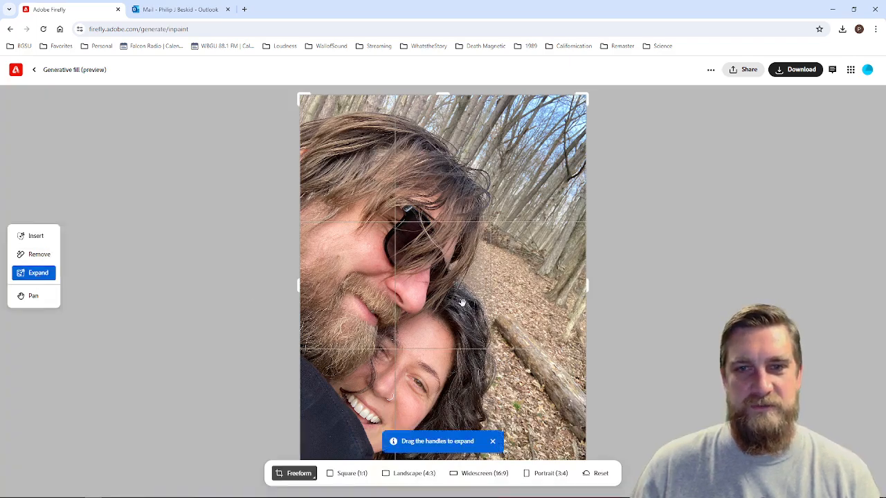
{"action": "left_click_drag", "start_coordinate": [589, 287], "coordinate": [712, 276]}
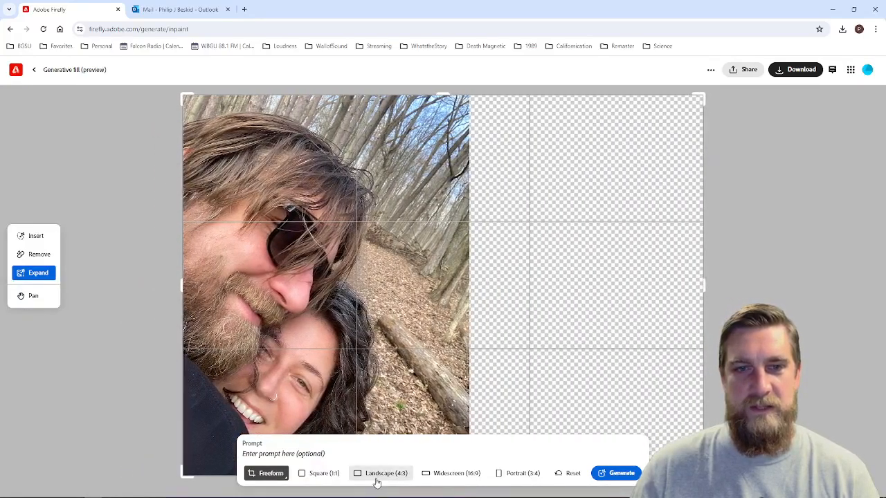
{"action": "left_click", "coordinate": [373, 476]}
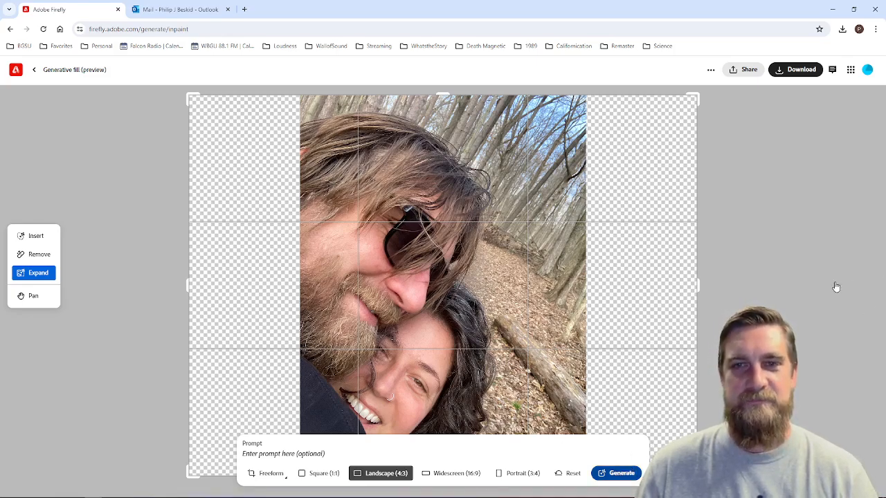
{"action": "left_click", "coordinate": [617, 473]}
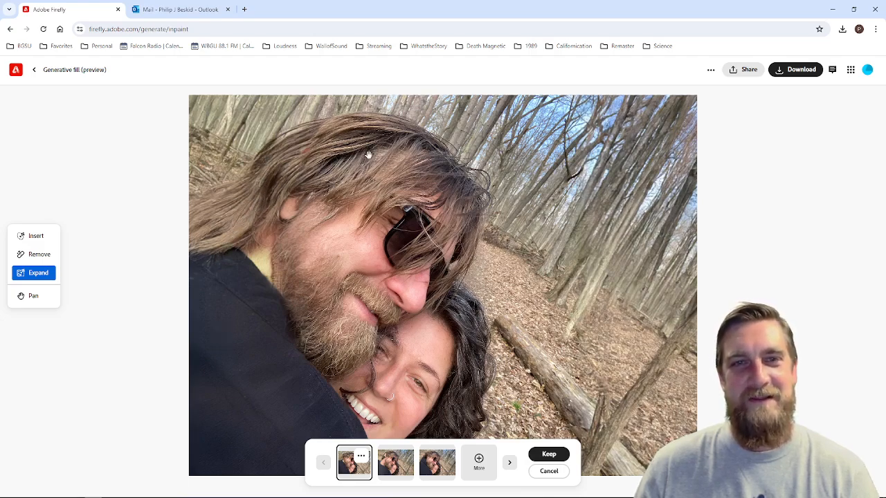
Compare the three expanded variations of the couple photo and generate more of them.
{"action": "left_click", "coordinate": [398, 468]}
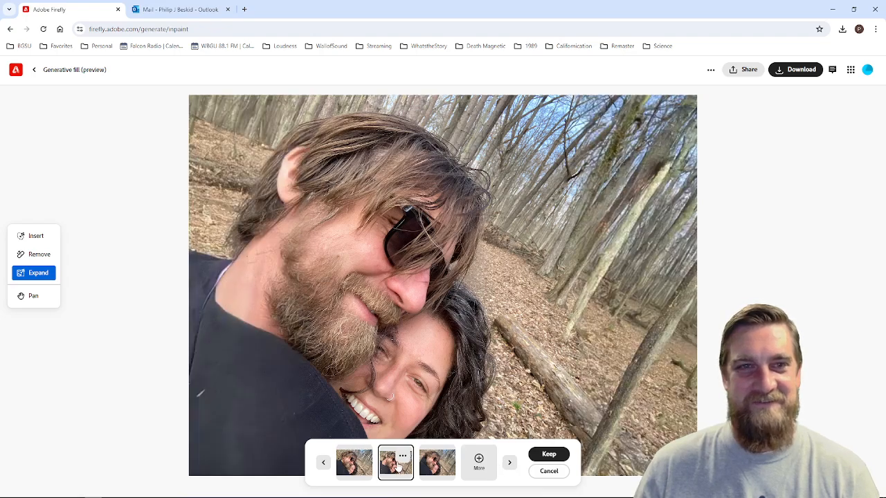
{"action": "left_click", "coordinate": [348, 469]}
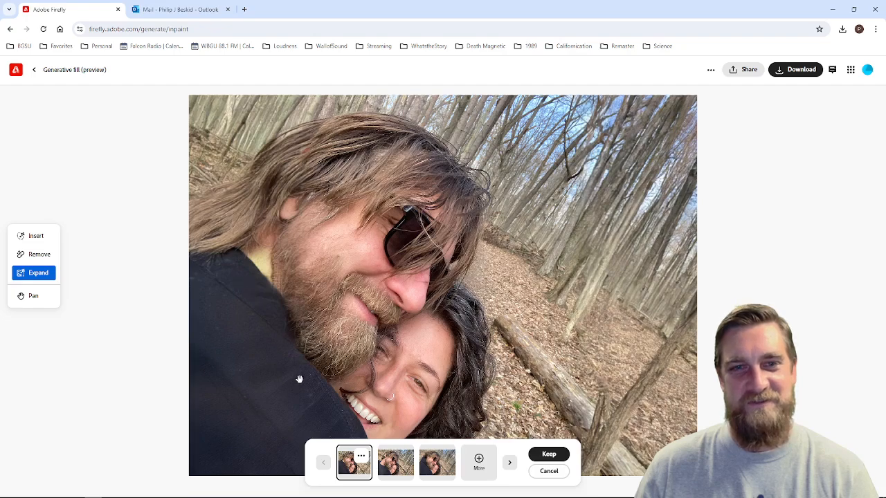
{"action": "left_click", "coordinate": [398, 465]}
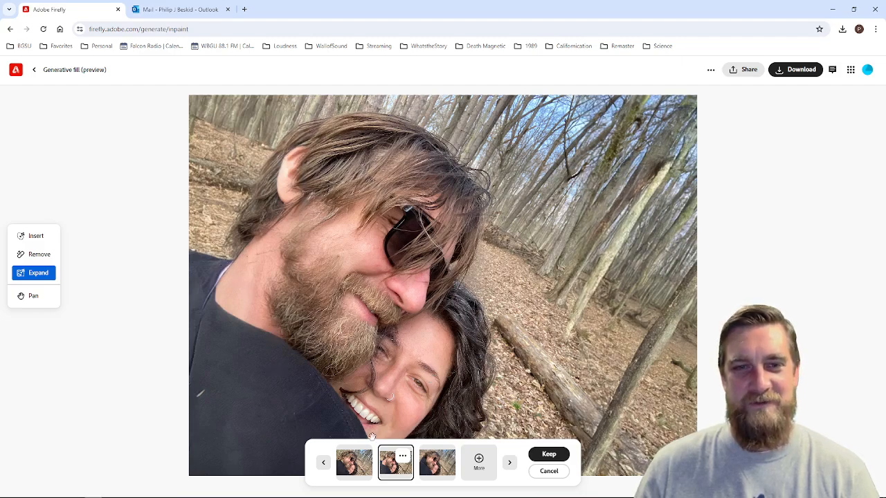
{"action": "left_click", "coordinate": [356, 470]}
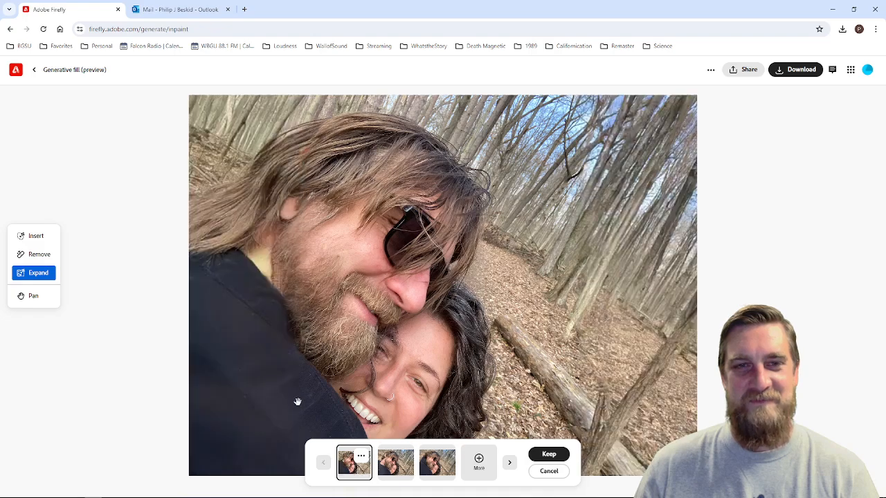
{"action": "left_click", "coordinate": [393, 473]}
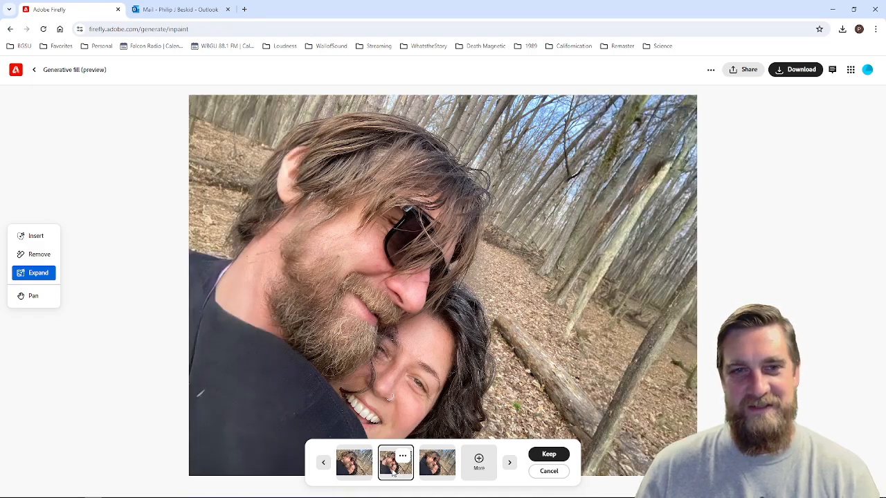
{"action": "left_click", "coordinate": [438, 470]}
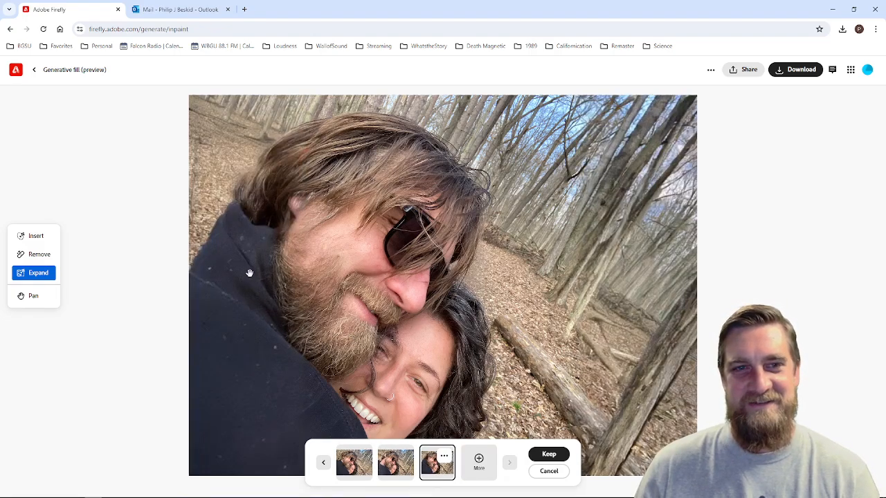
{"action": "left_click", "coordinate": [479, 465]}
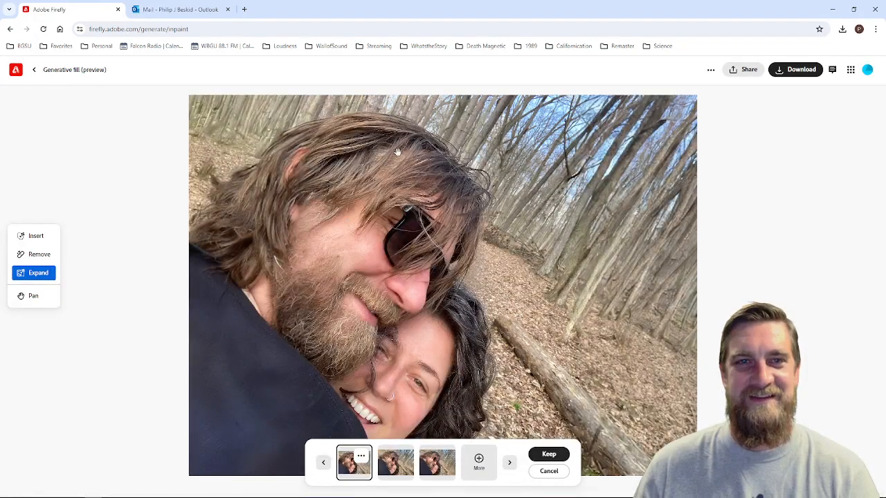
Examine the second and third of the additional expanded variations and keep the third one.
{"action": "left_click", "coordinate": [399, 471]}
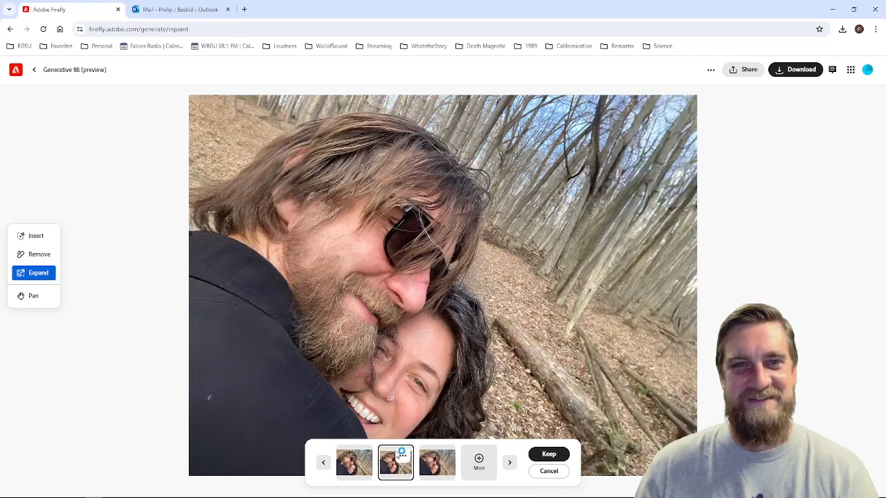
{"action": "left_click", "coordinate": [447, 468]}
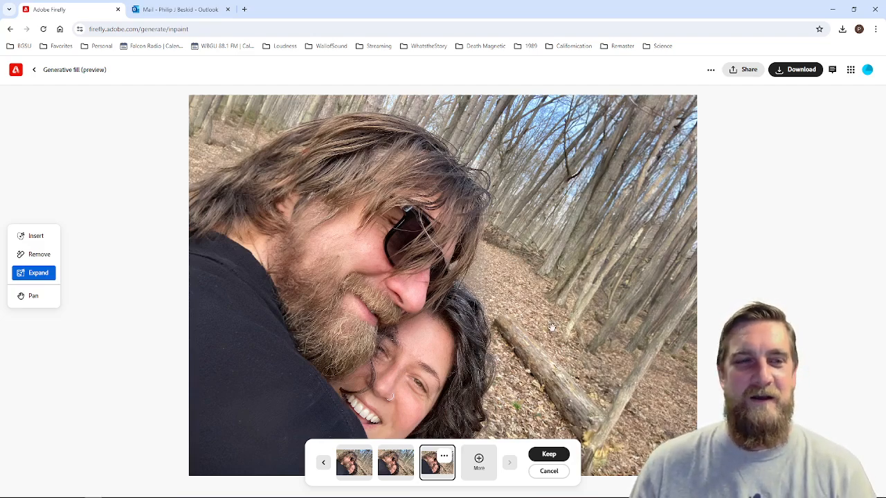
{"action": "left_click", "coordinate": [553, 454]}
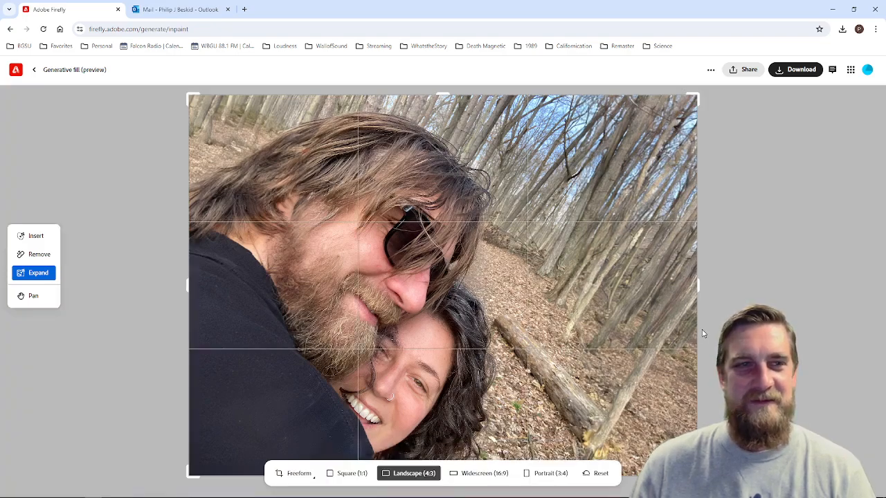
Brush an Insert area over the forest floor in the photo's lower-right corner and enter the prompt "Angry deer".
{"action": "left_click", "coordinate": [20, 235]}
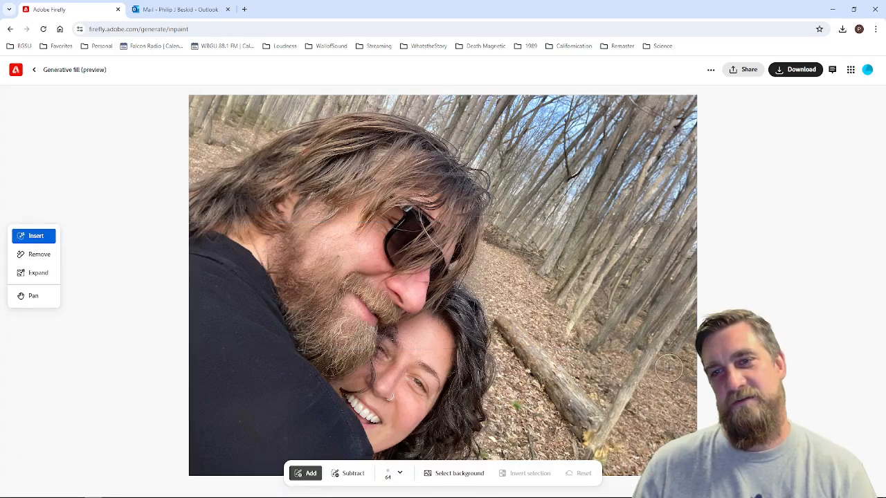
{"action": "mouse_move", "coordinate": [672, 357]}
{"action": "left_mouse_down"}
{"action": "mouse_move", "coordinate": [636, 449]}
{"action": "mouse_move", "coordinate": [650, 453]}
{"action": "mouse_move", "coordinate": [669, 439]}
{"action": "mouse_move", "coordinate": [662, 411]}
{"action": "mouse_move", "coordinate": [660, 436]}
{"action": "mouse_move", "coordinate": [678, 361]}
{"action": "mouse_move", "coordinate": [680, 421]}
{"action": "left_mouse_up"}
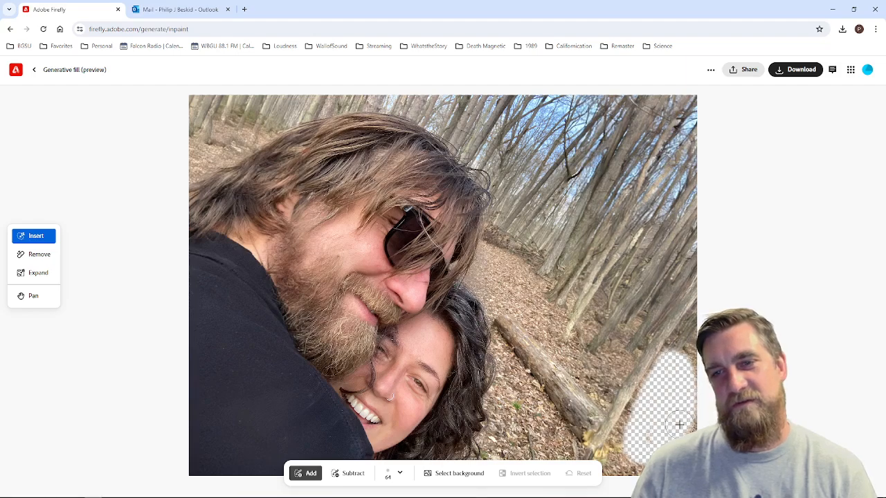
{"action": "mouse_move", "coordinate": [648, 447]}
{"action": "left_mouse_down"}
{"action": "mouse_move", "coordinate": [646, 431]}
{"action": "mouse_move", "coordinate": [640, 447]}
{"action": "left_mouse_up"}
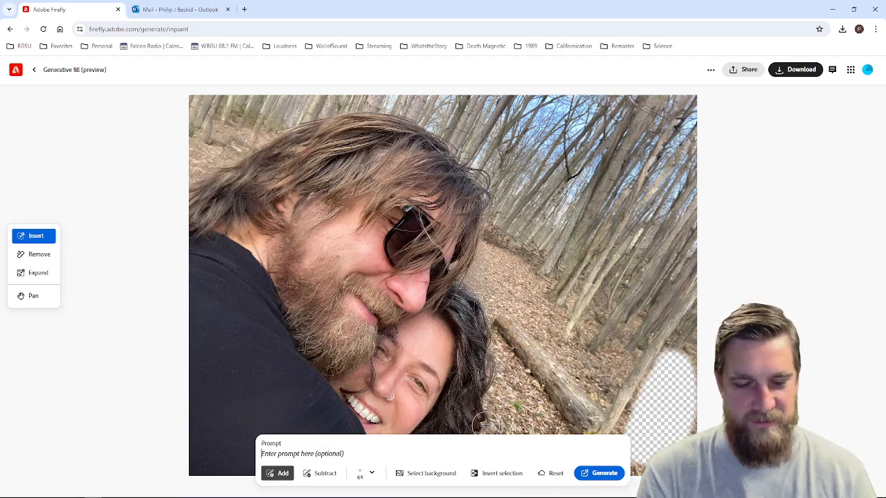
{"action": "type", "text": "Angry deer"}
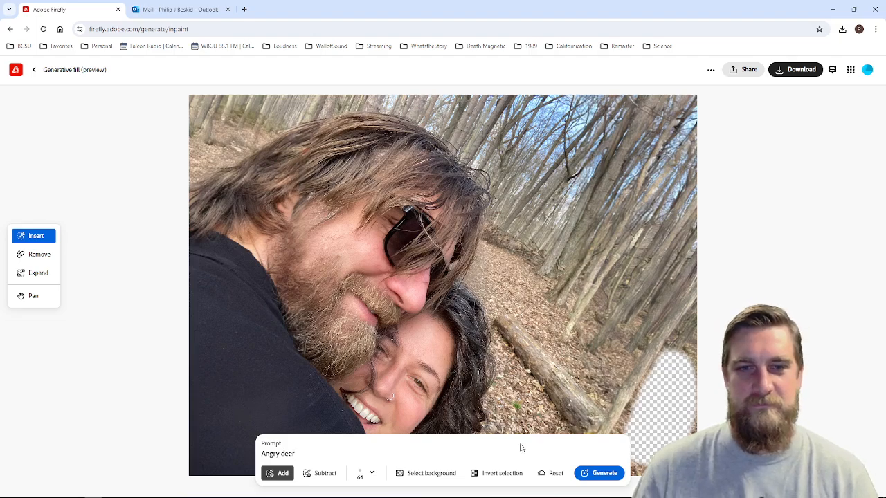
Try generating the angry deer in the brushed area, compare the three variations and discard them.
{"action": "left_click", "coordinate": [596, 476]}
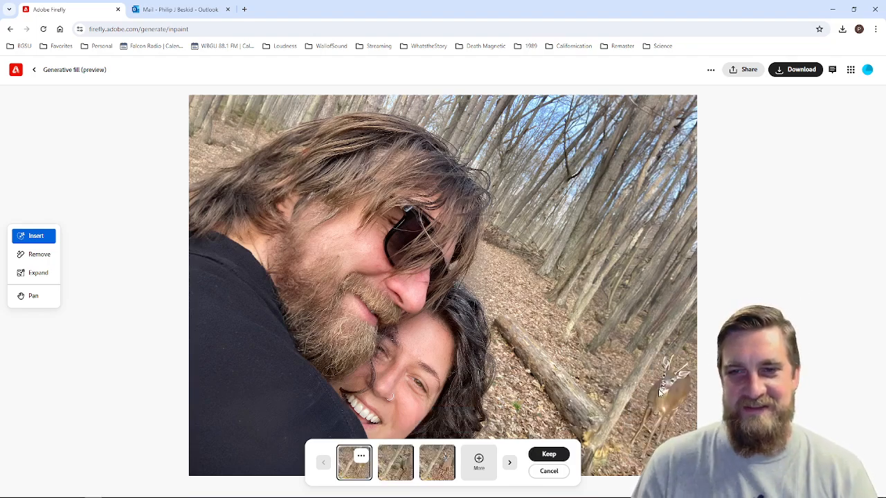
{"action": "left_click", "coordinate": [404, 470]}
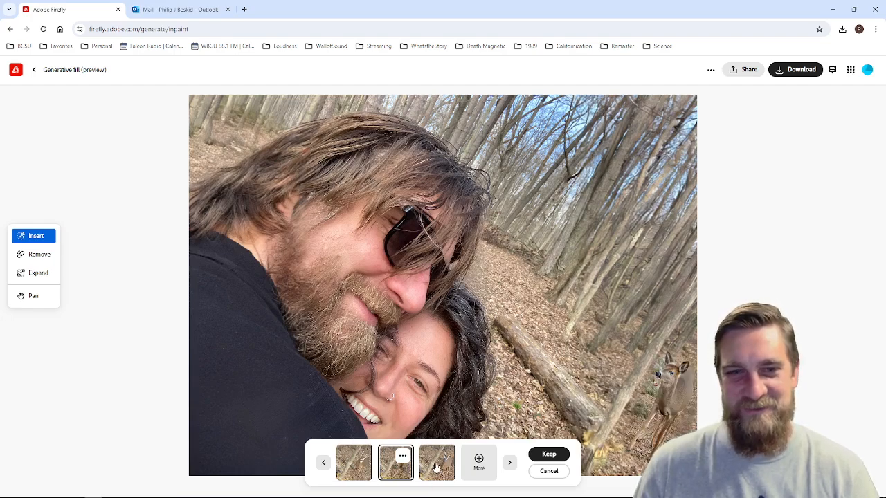
{"action": "left_click", "coordinate": [435, 468]}
{"action": "left_click", "coordinate": [350, 469]}
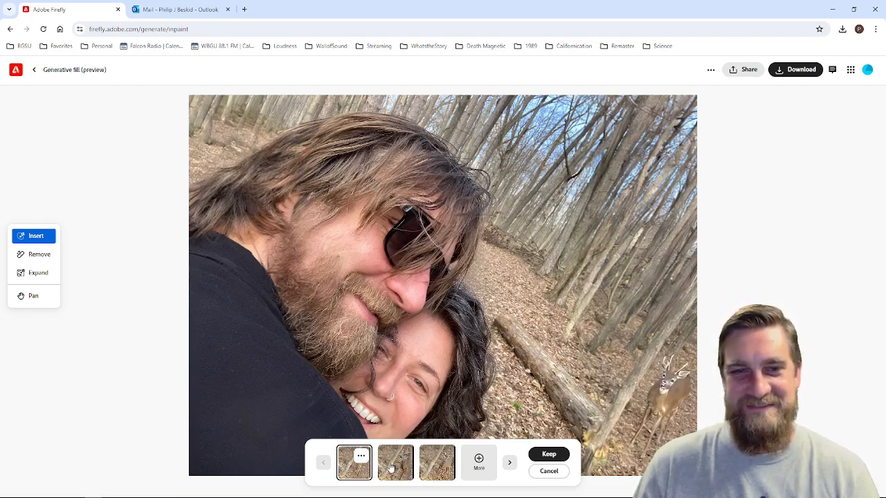
{"action": "left_click", "coordinate": [392, 467]}
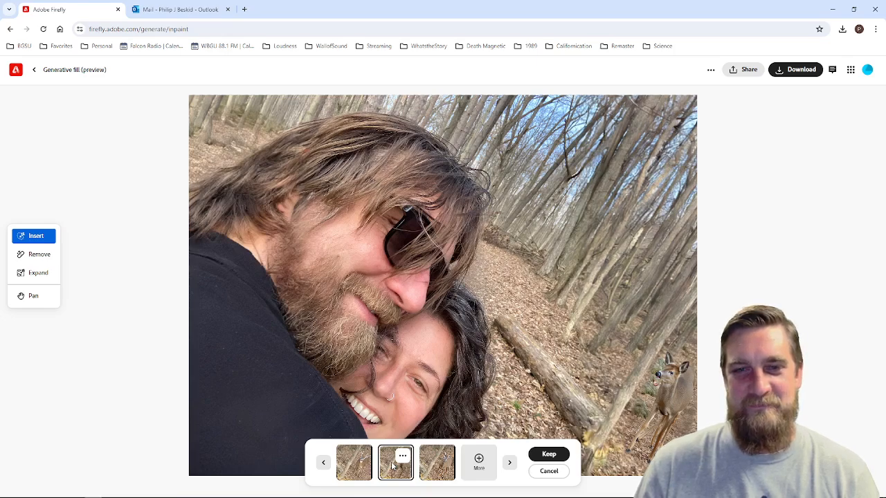
{"action": "left_click", "coordinate": [549, 471]}
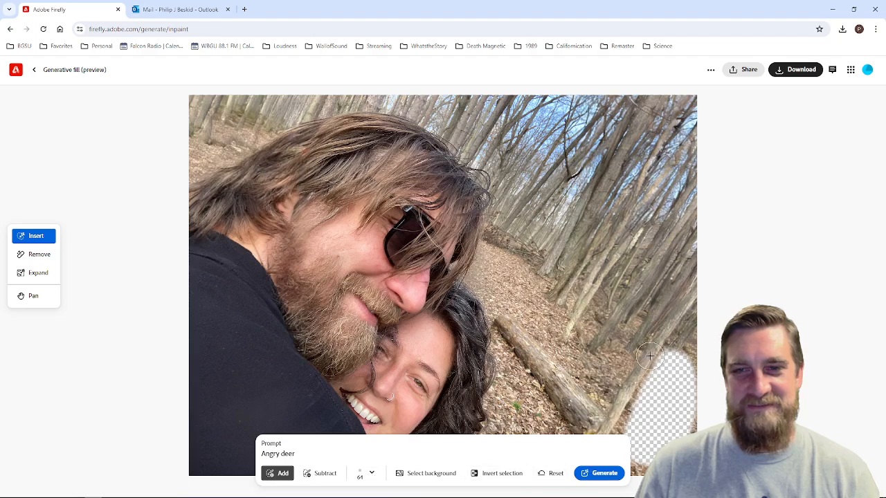
Extend the brushed Insert area across the forest floor beside the log, change the prompt to "Angry animals" and generate the fill.
{"action": "mouse_move", "coordinate": [657, 354]}
{"action": "left_mouse_down"}
{"action": "mouse_move", "coordinate": [618, 425]}
{"action": "mouse_move", "coordinate": [633, 326]}
{"action": "mouse_move", "coordinate": [634, 362]}
{"action": "mouse_move", "coordinate": [614, 389]}
{"action": "mouse_move", "coordinate": [581, 347]}
{"action": "mouse_move", "coordinate": [568, 345]}
{"action": "mouse_move", "coordinate": [605, 393]}
{"action": "mouse_move", "coordinate": [598, 342]}
{"action": "mouse_move", "coordinate": [613, 321]}
{"action": "mouse_move", "coordinate": [617, 330]}
{"action": "mouse_move", "coordinate": [603, 372]}
{"action": "mouse_move", "coordinate": [585, 313]}
{"action": "mouse_move", "coordinate": [577, 343]}
{"action": "mouse_move", "coordinate": [607, 388]}
{"action": "left_mouse_up"}
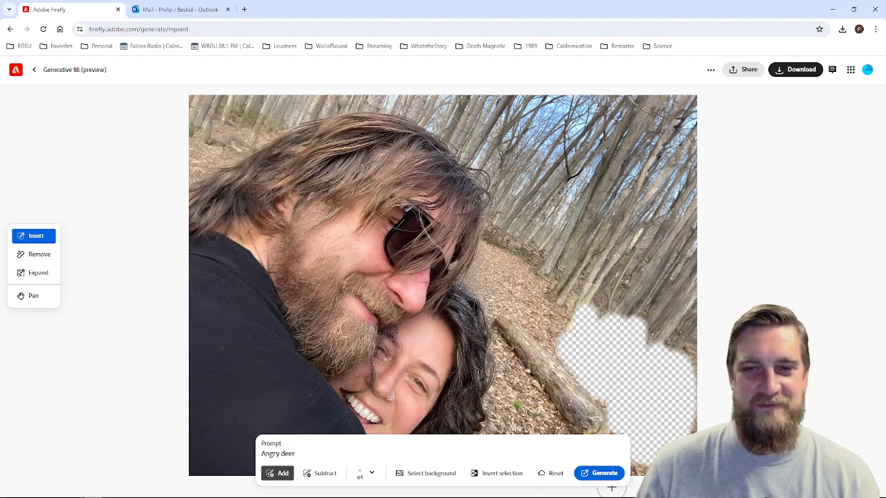
{"action": "double_click", "coordinate": [288, 454]}
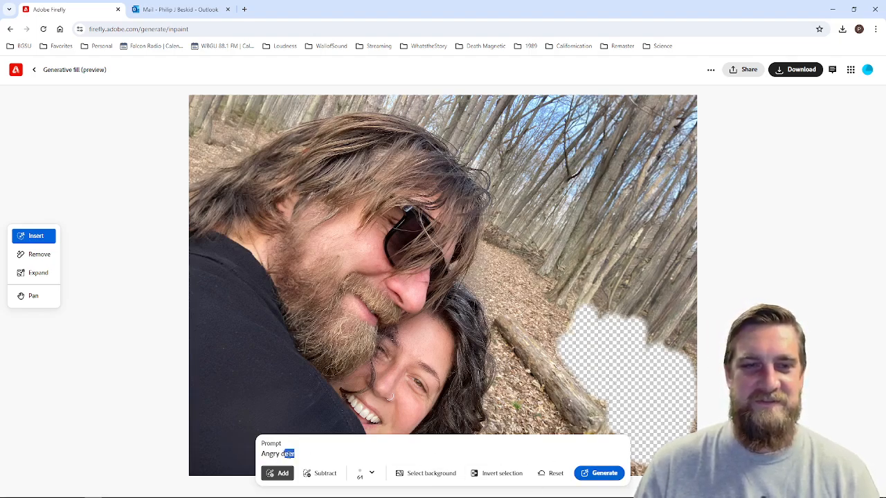
{"action": "type", "text": "animals"}
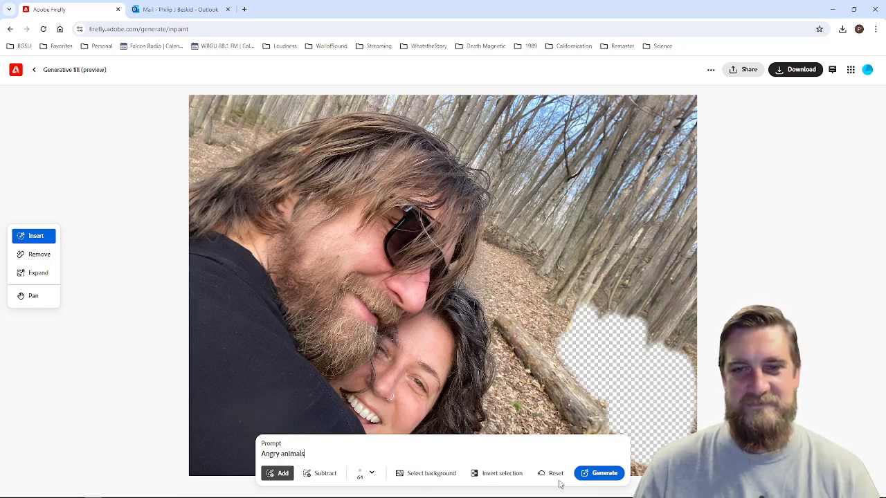
{"action": "left_click", "coordinate": [595, 474]}
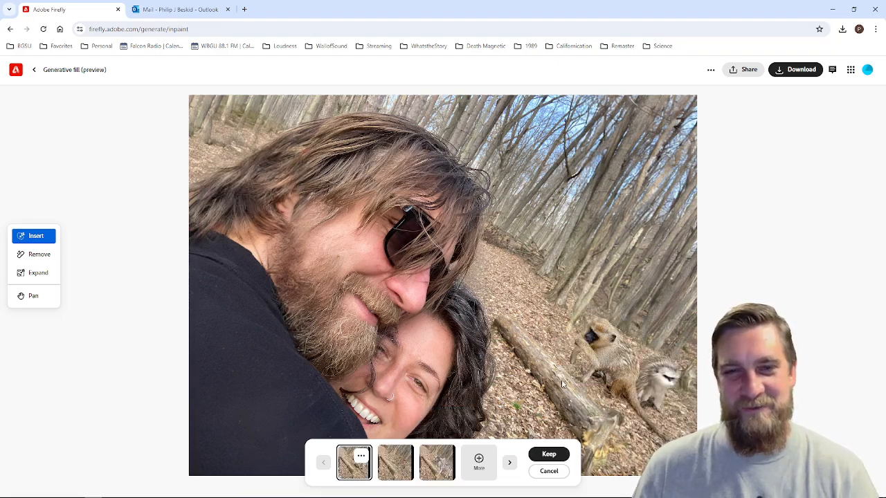
Compare the second and third angry animals variations and generate more of them.
{"action": "left_click", "coordinate": [401, 465]}
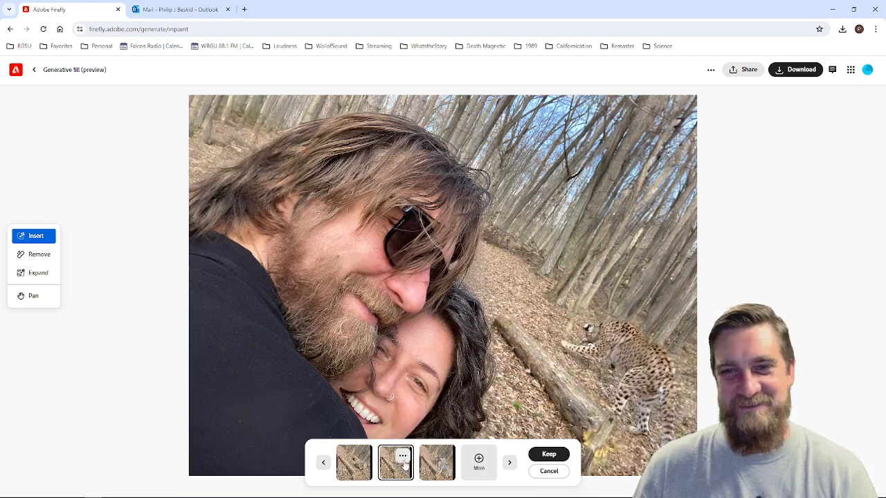
{"action": "left_click", "coordinate": [428, 468]}
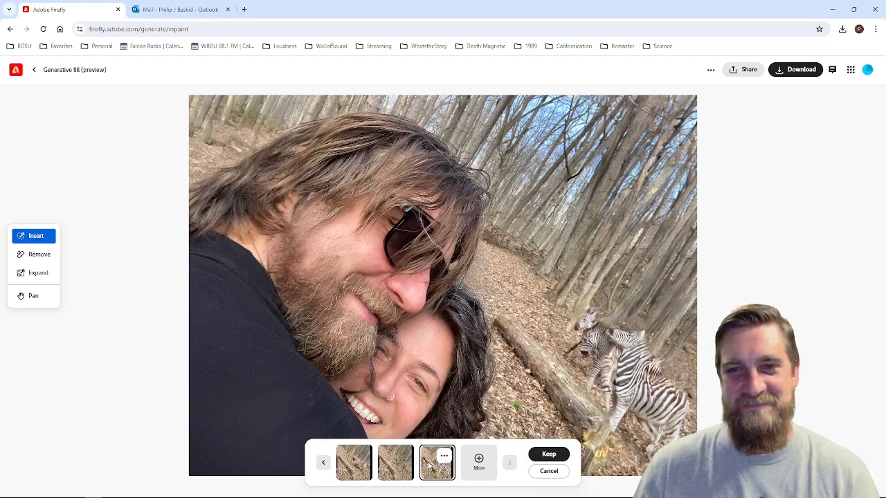
{"action": "left_click", "coordinate": [469, 465]}
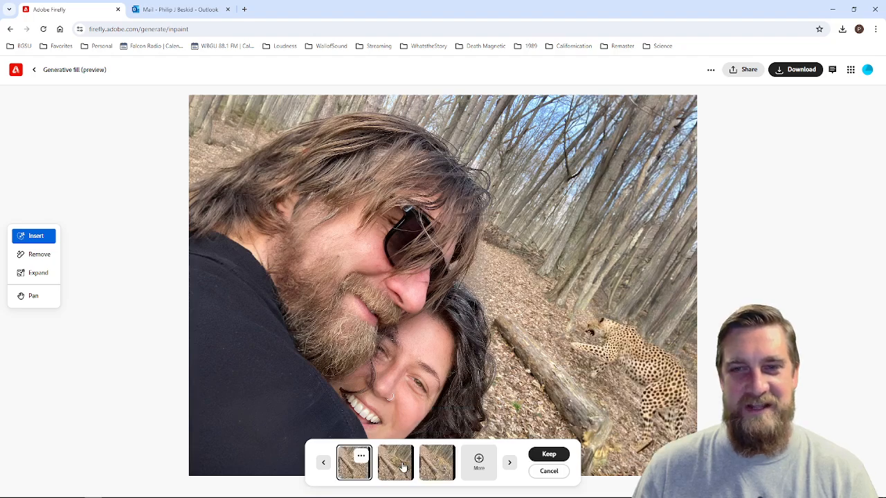
Compare the three additional angry animals variations and keep the third one with the tiger.
{"action": "left_click", "coordinate": [400, 456]}
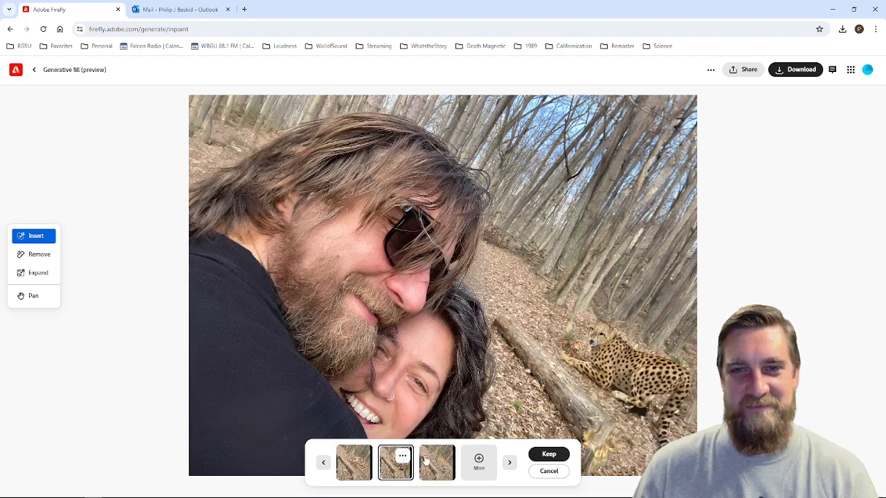
{"action": "left_click", "coordinate": [427, 460]}
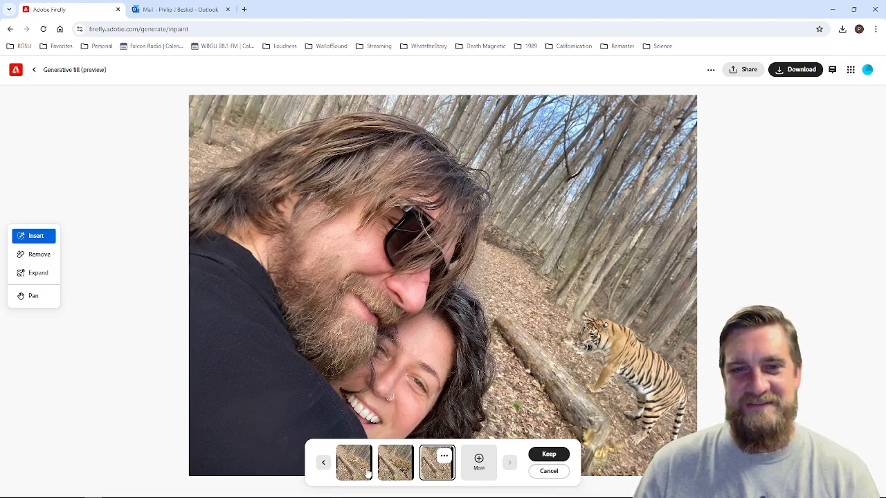
{"action": "left_click", "coordinate": [392, 461]}
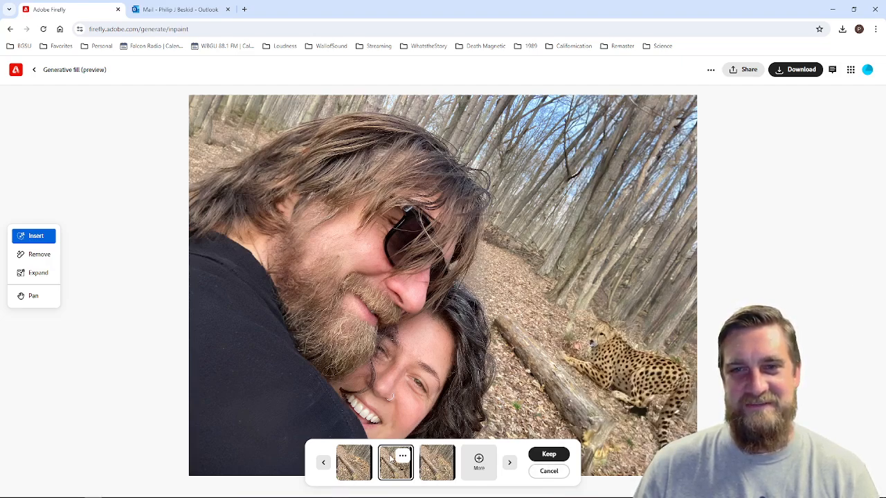
{"action": "left_click", "coordinate": [363, 465]}
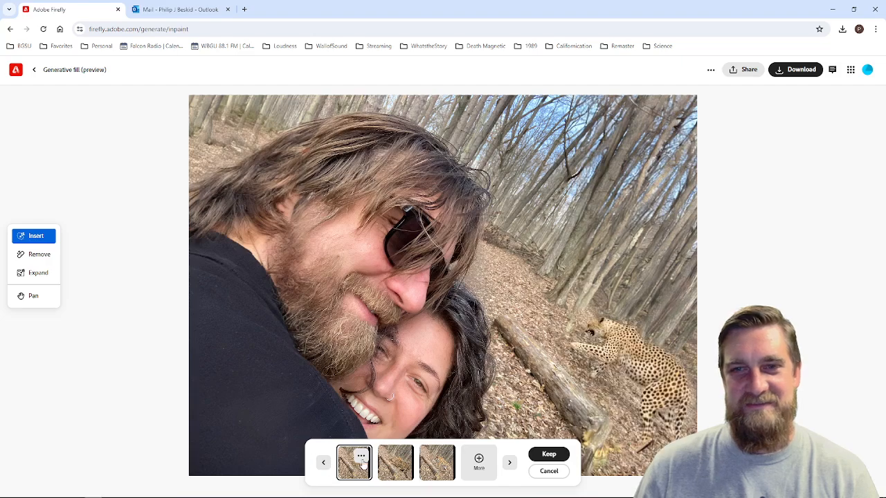
{"action": "left_click", "coordinate": [427, 465]}
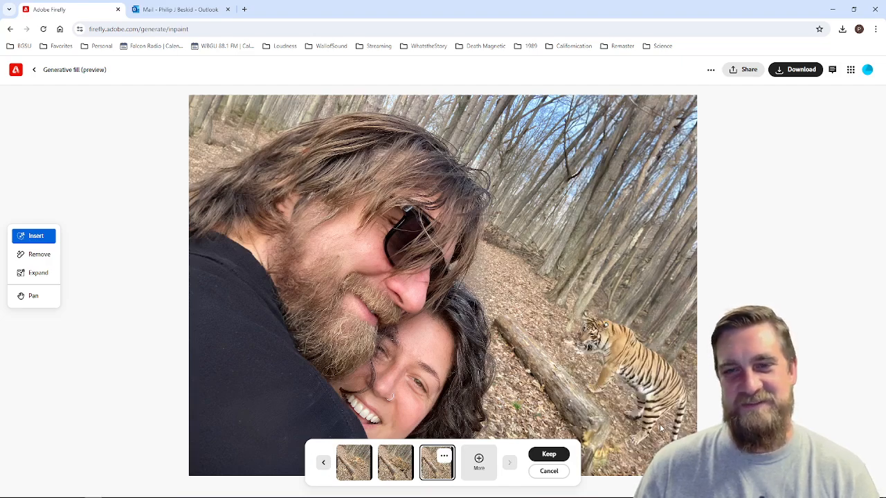
{"action": "left_click", "coordinate": [547, 454]}
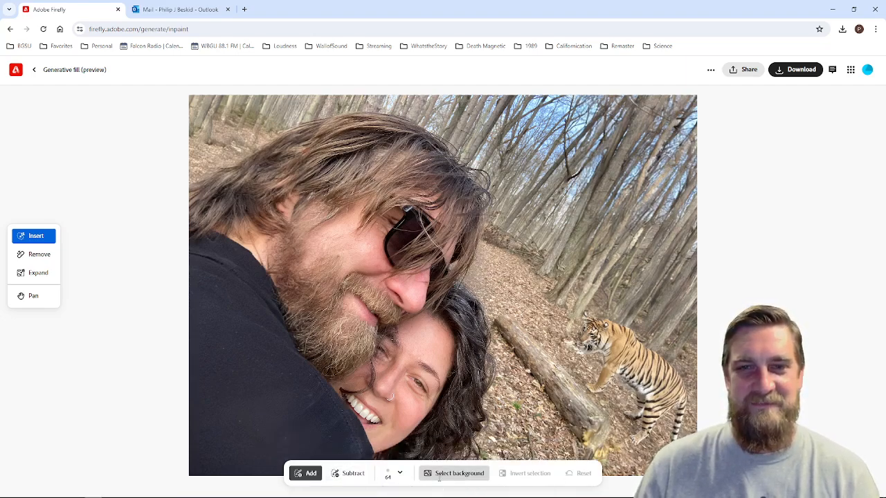
Select the photo's background behind the couple and tiger and enter the prompt "swampy jungle".
{"action": "left_click", "coordinate": [438, 475]}
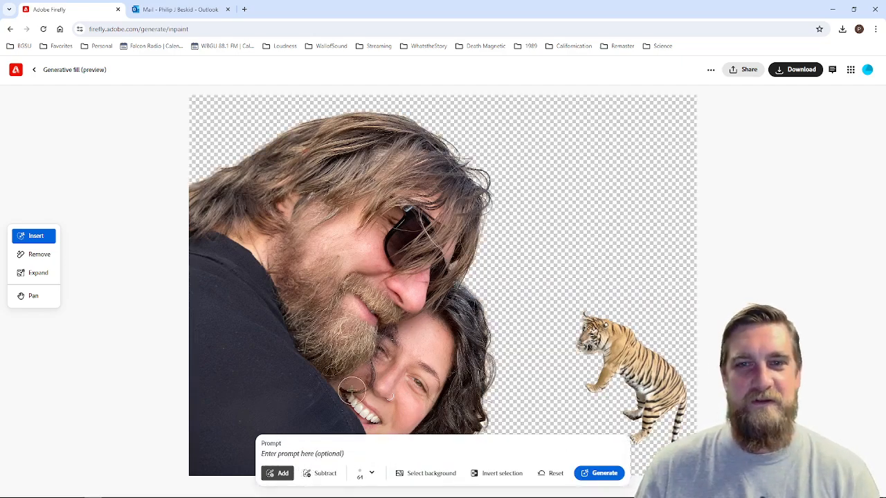
{"action": "left_click", "coordinate": [413, 447]}
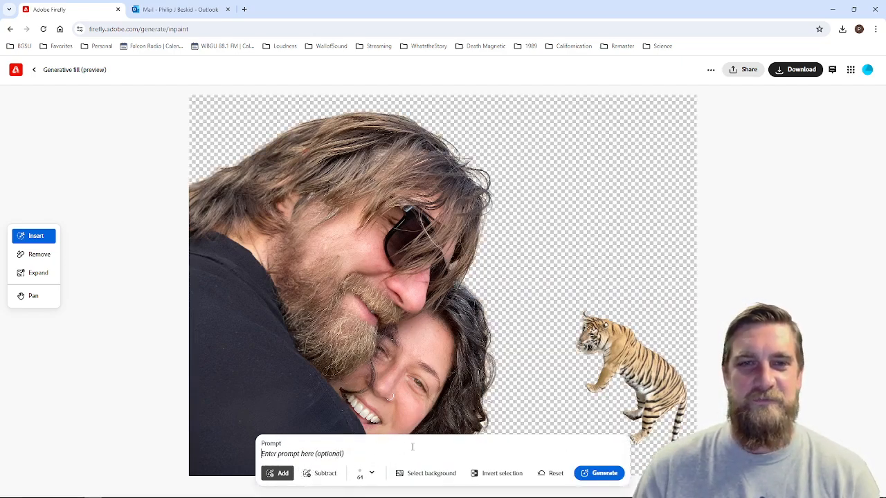
{"action": "type", "text": "jungle with"}
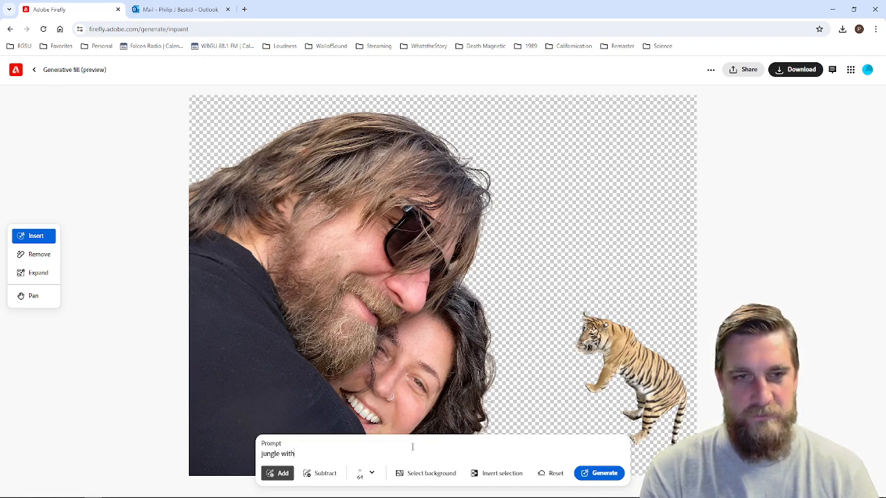
{"action": "key", "text": "BackSpace"}
{"action": "key", "text": "BackSpace"}
{"action": "key", "text": "BackSpace"}
{"action": "key", "text": "BackSpace"}
{"action": "key", "text": "BackSpace"}
{"action": "type", "text": "swampy jungle"}
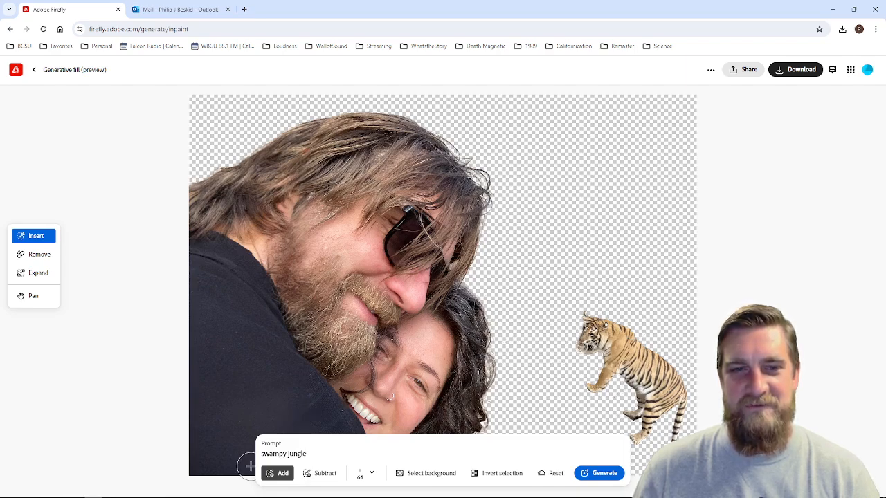
Try generating the swampy jungle background, compare its three variations and discard them.
{"action": "left_click", "coordinate": [595, 475]}
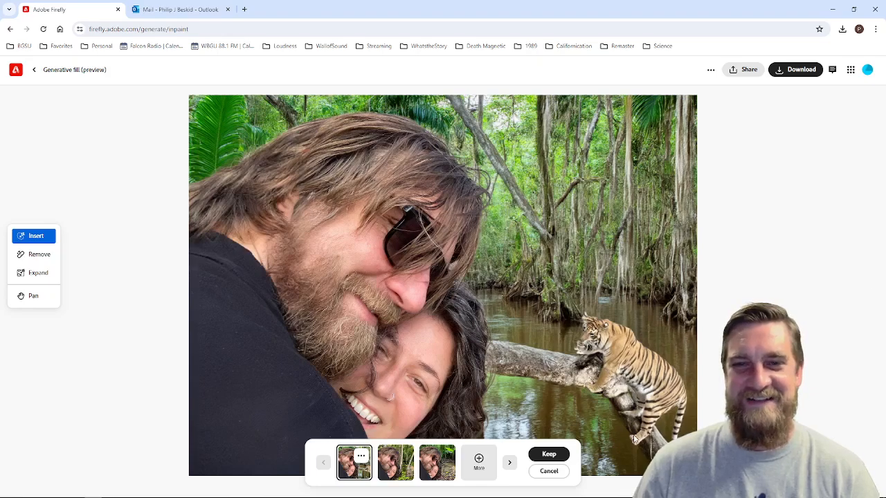
{"action": "left_click", "coordinate": [400, 467]}
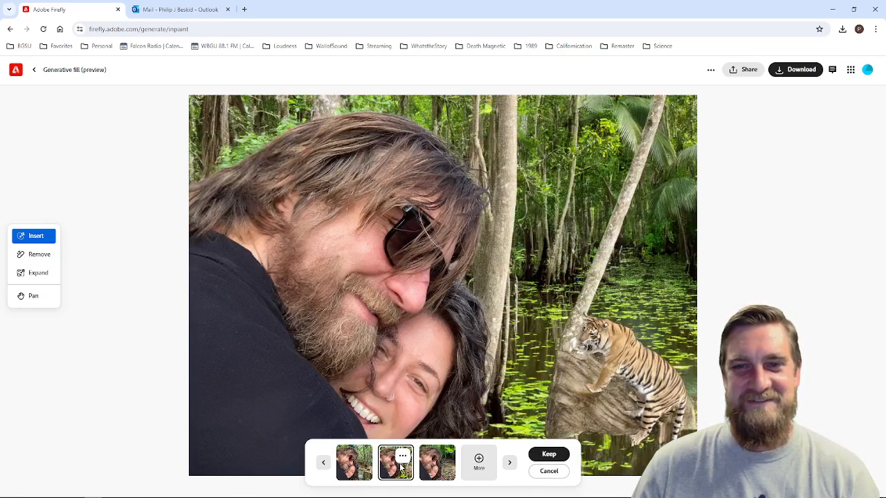
{"action": "left_click", "coordinate": [436, 469]}
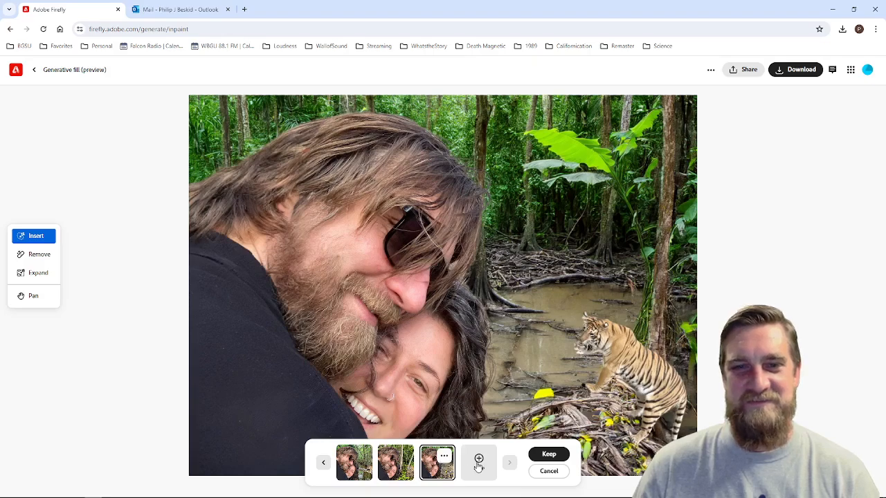
{"action": "left_click", "coordinate": [349, 467]}
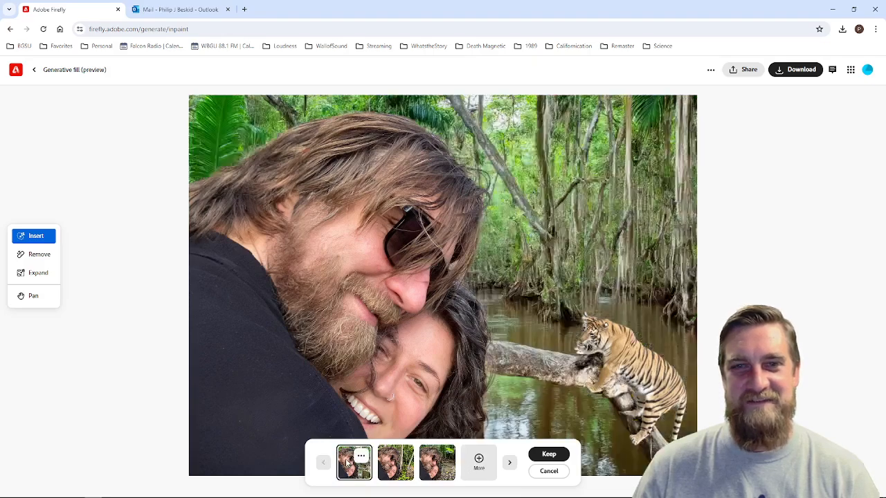
{"action": "left_click", "coordinate": [388, 464]}
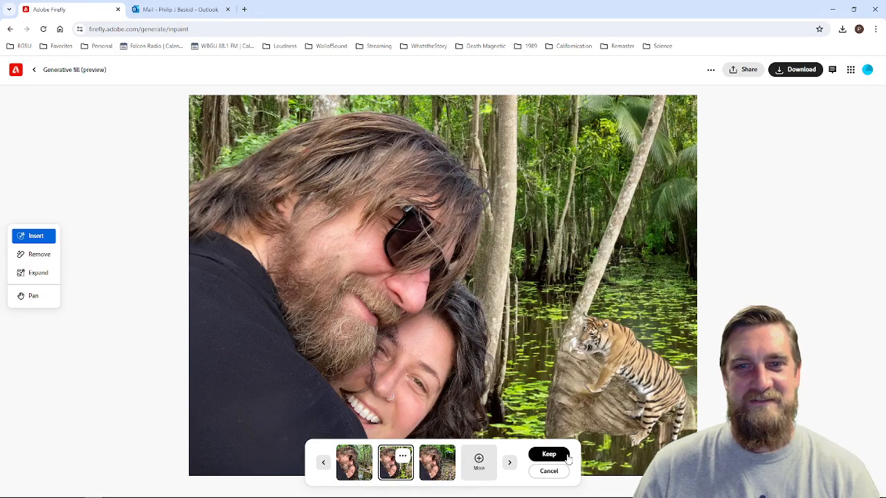
{"action": "left_click", "coordinate": [548, 471]}
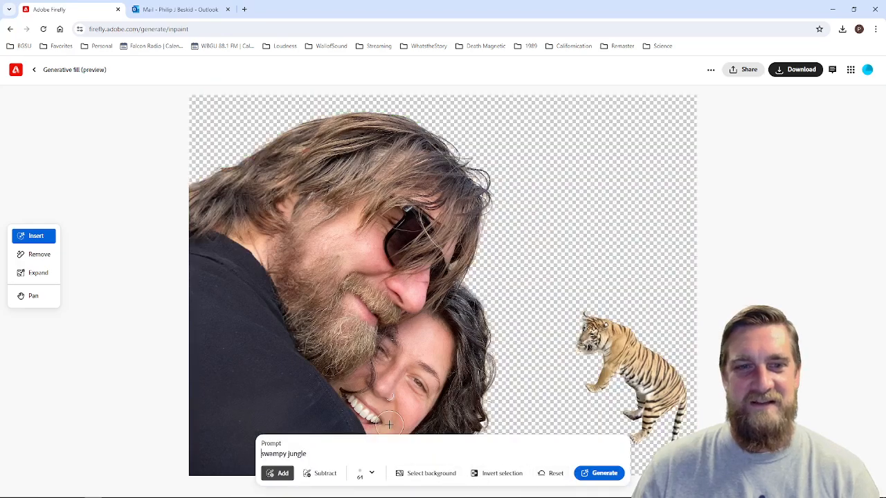
Generate the background with the prompt "cartoonsih swampy jungle", compare the three variations and keep the second one.
{"action": "type", "text": "cartoonsih"}
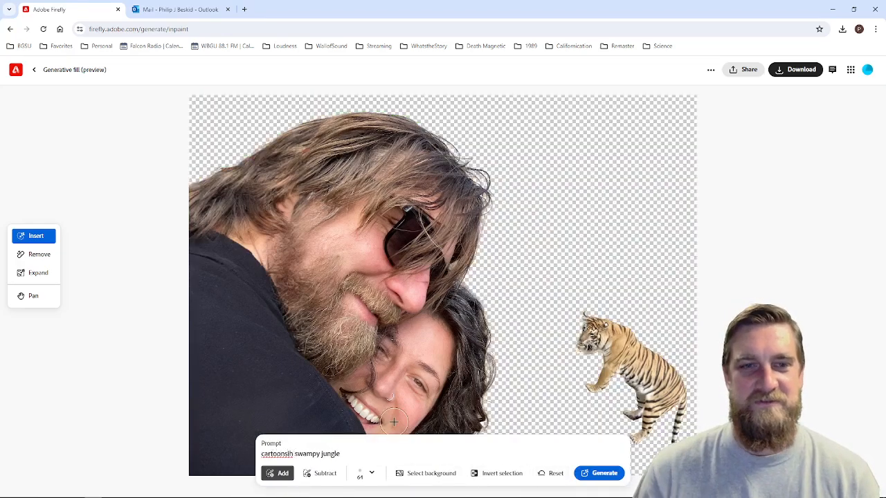
{"action": "left_click", "coordinate": [613, 472]}
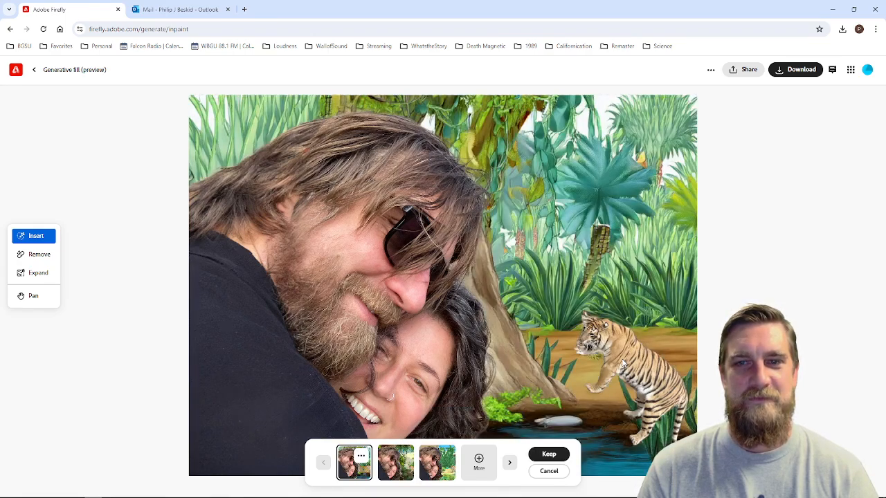
{"action": "left_click", "coordinate": [399, 470]}
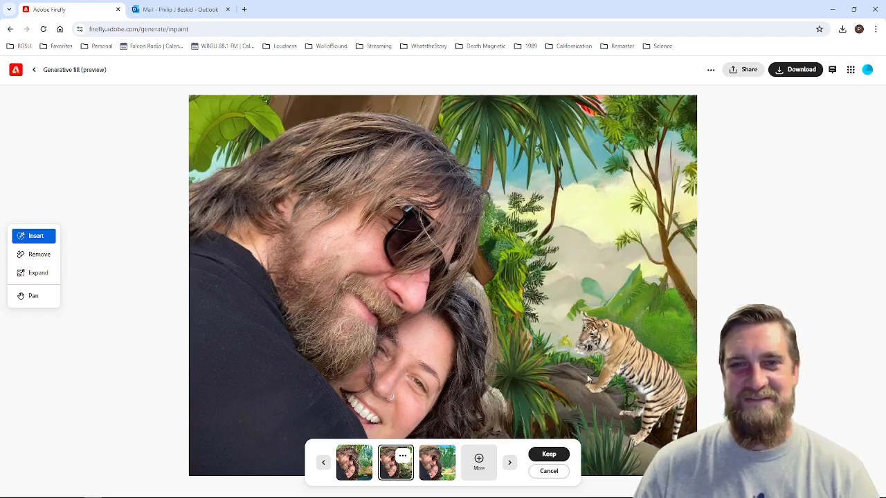
{"action": "left_click", "coordinate": [446, 472]}
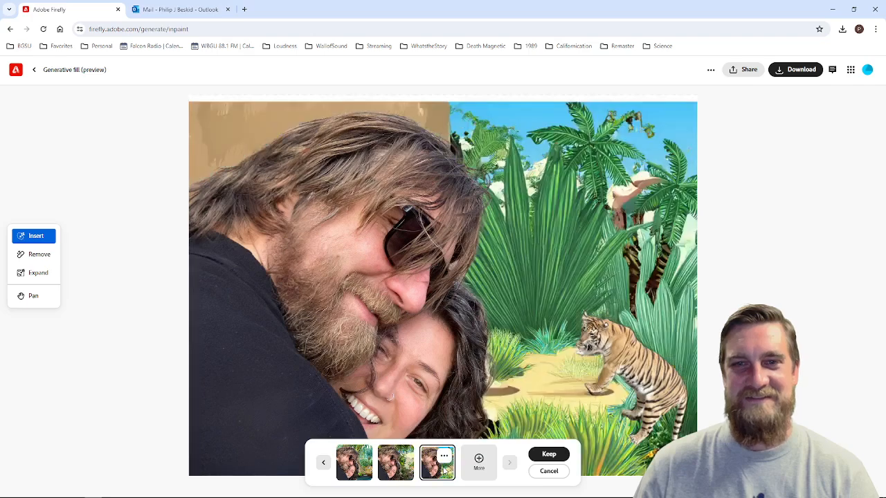
{"action": "left_click", "coordinate": [405, 469]}
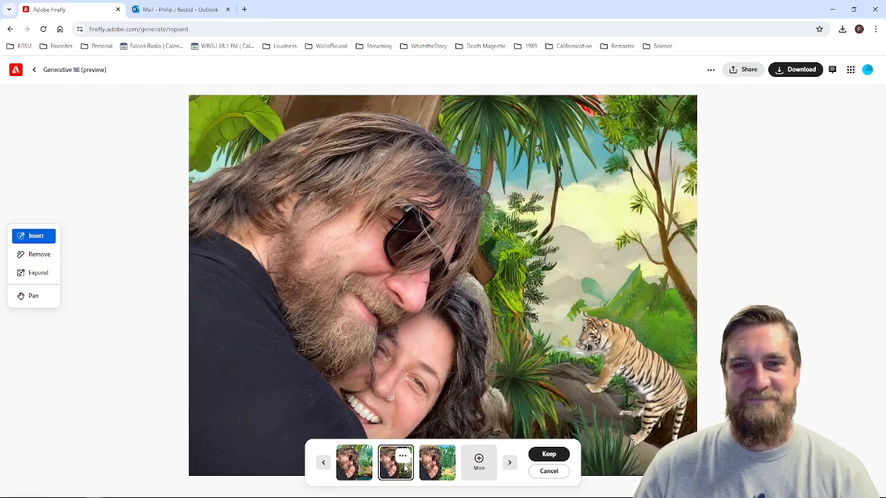
{"action": "left_click", "coordinate": [549, 454]}
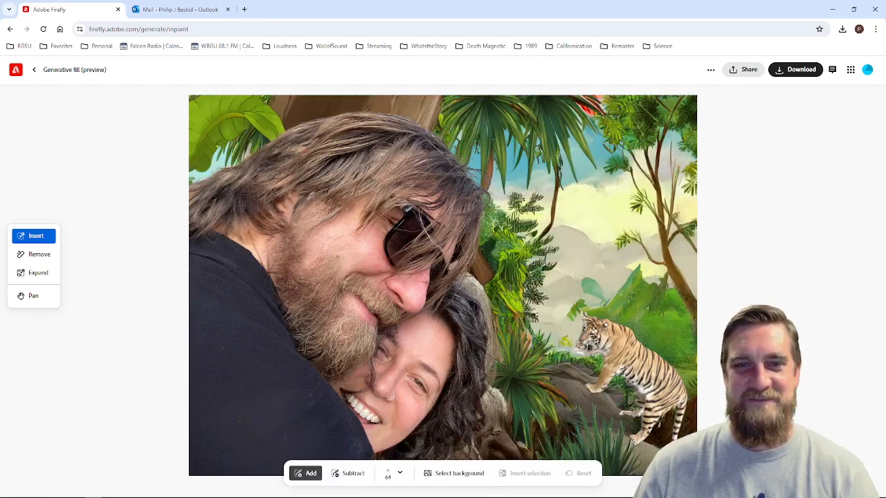